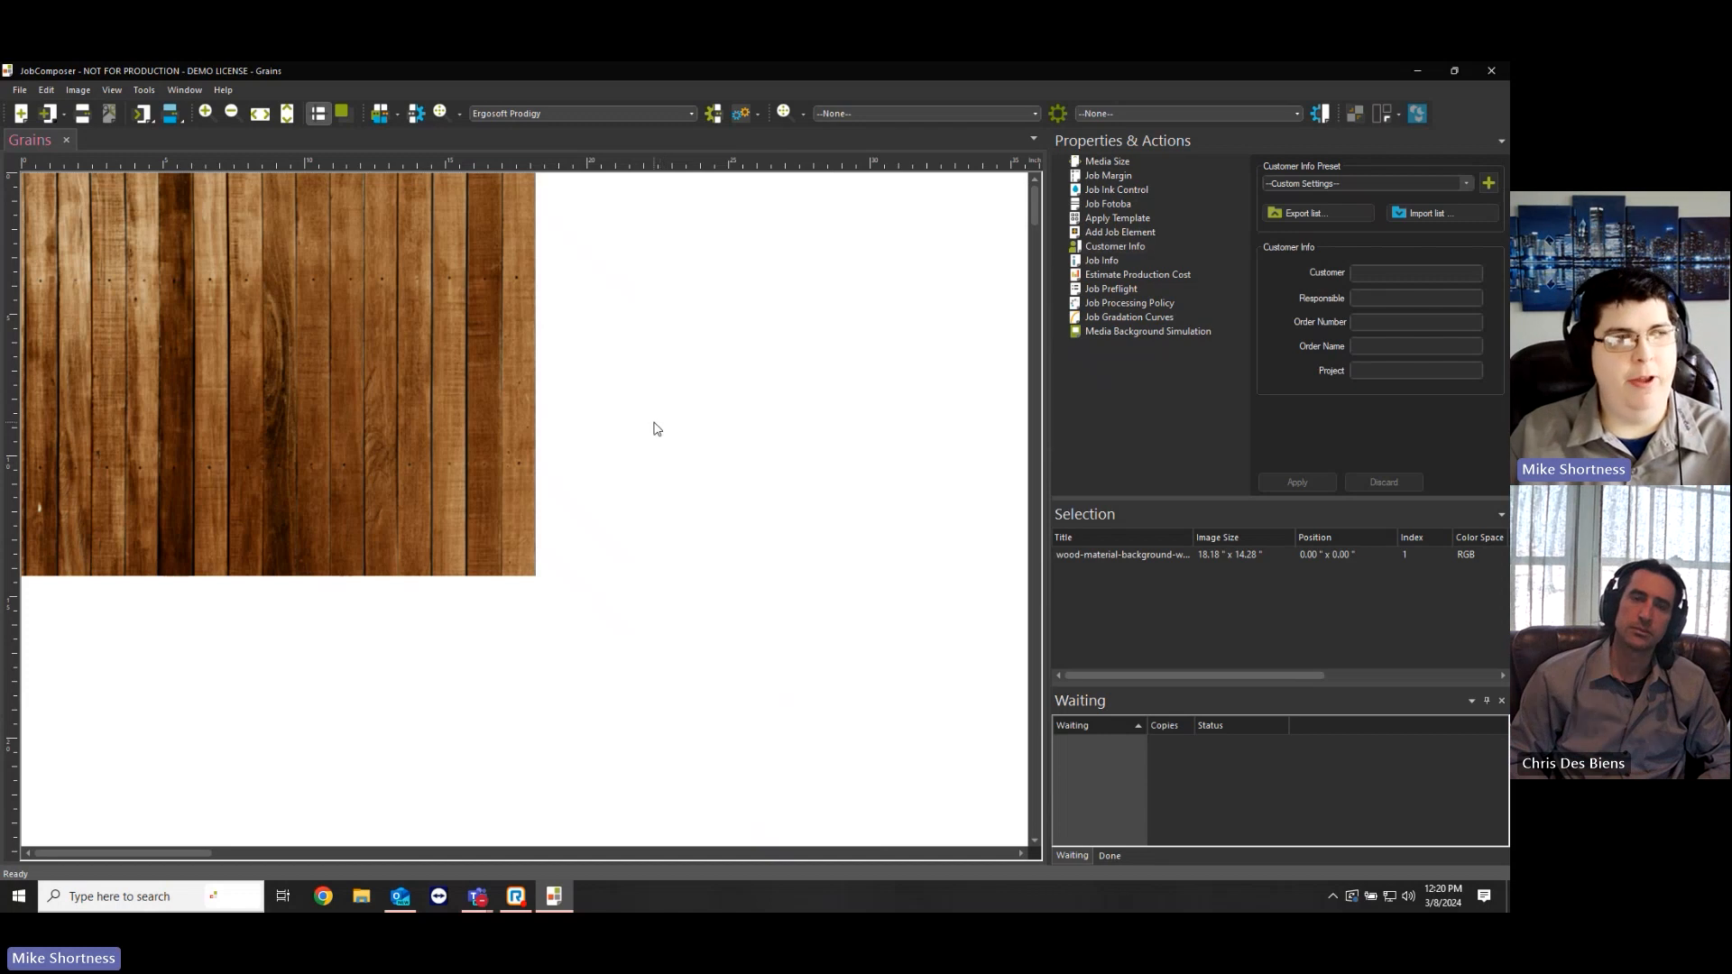
# Add the Eyelets add-on to the wood image.
pyautogui.click(442, 430)
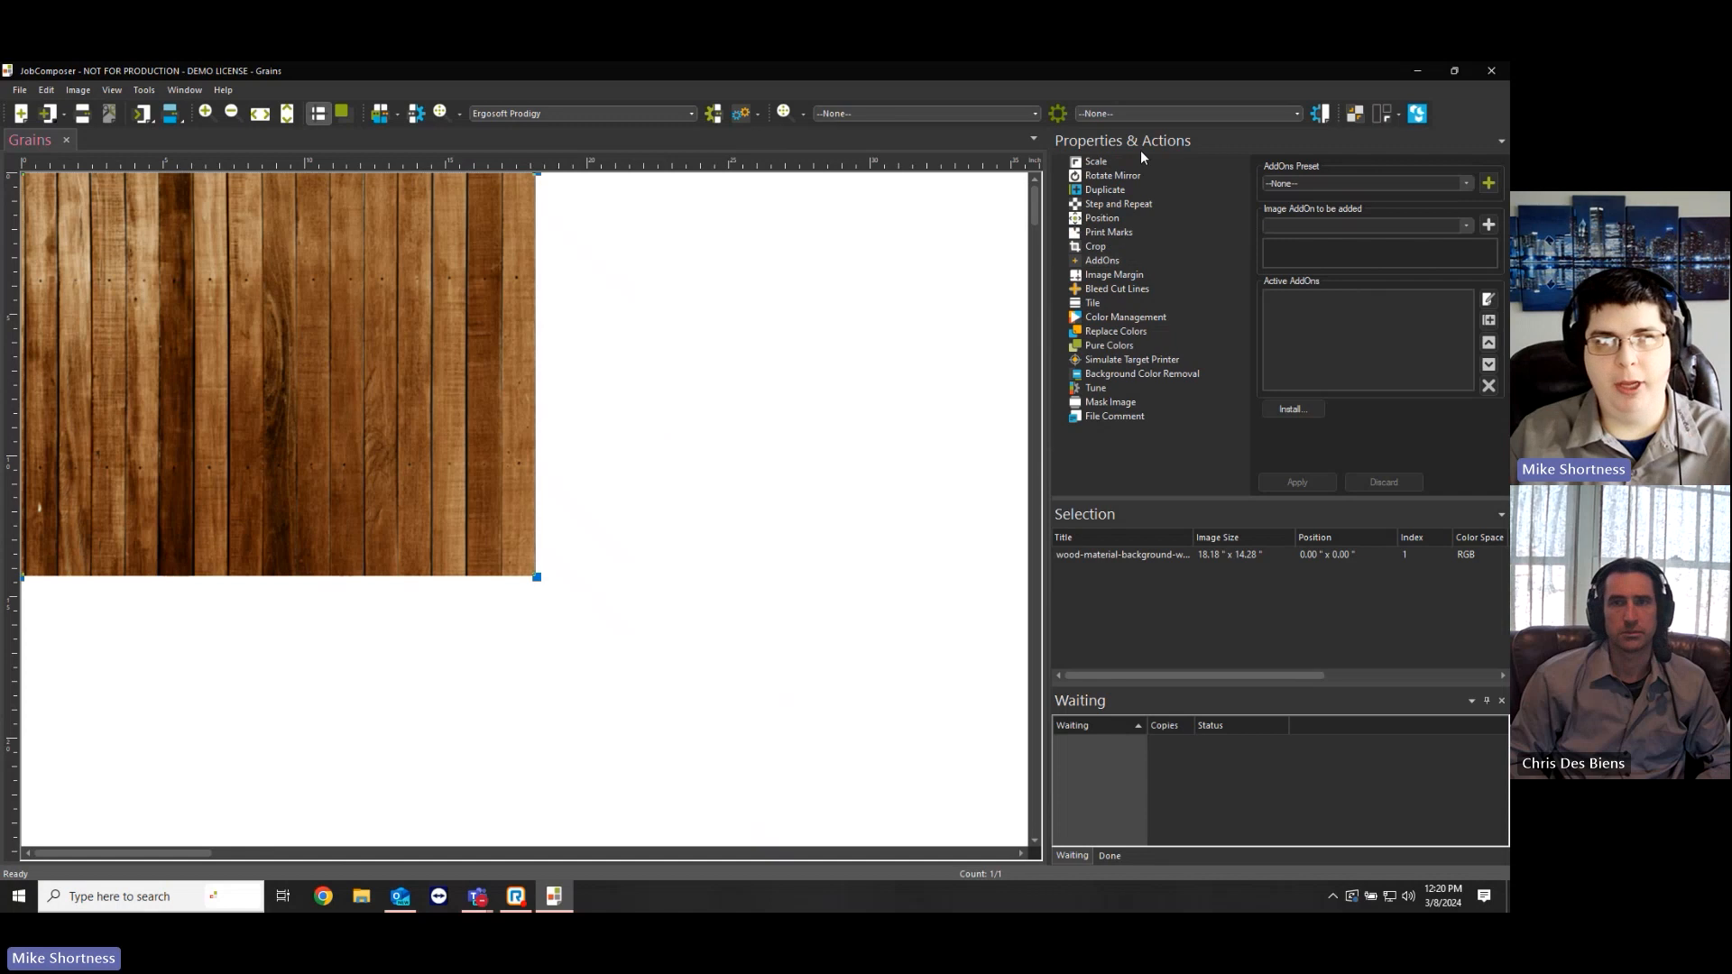
pyautogui.click(1099, 260)
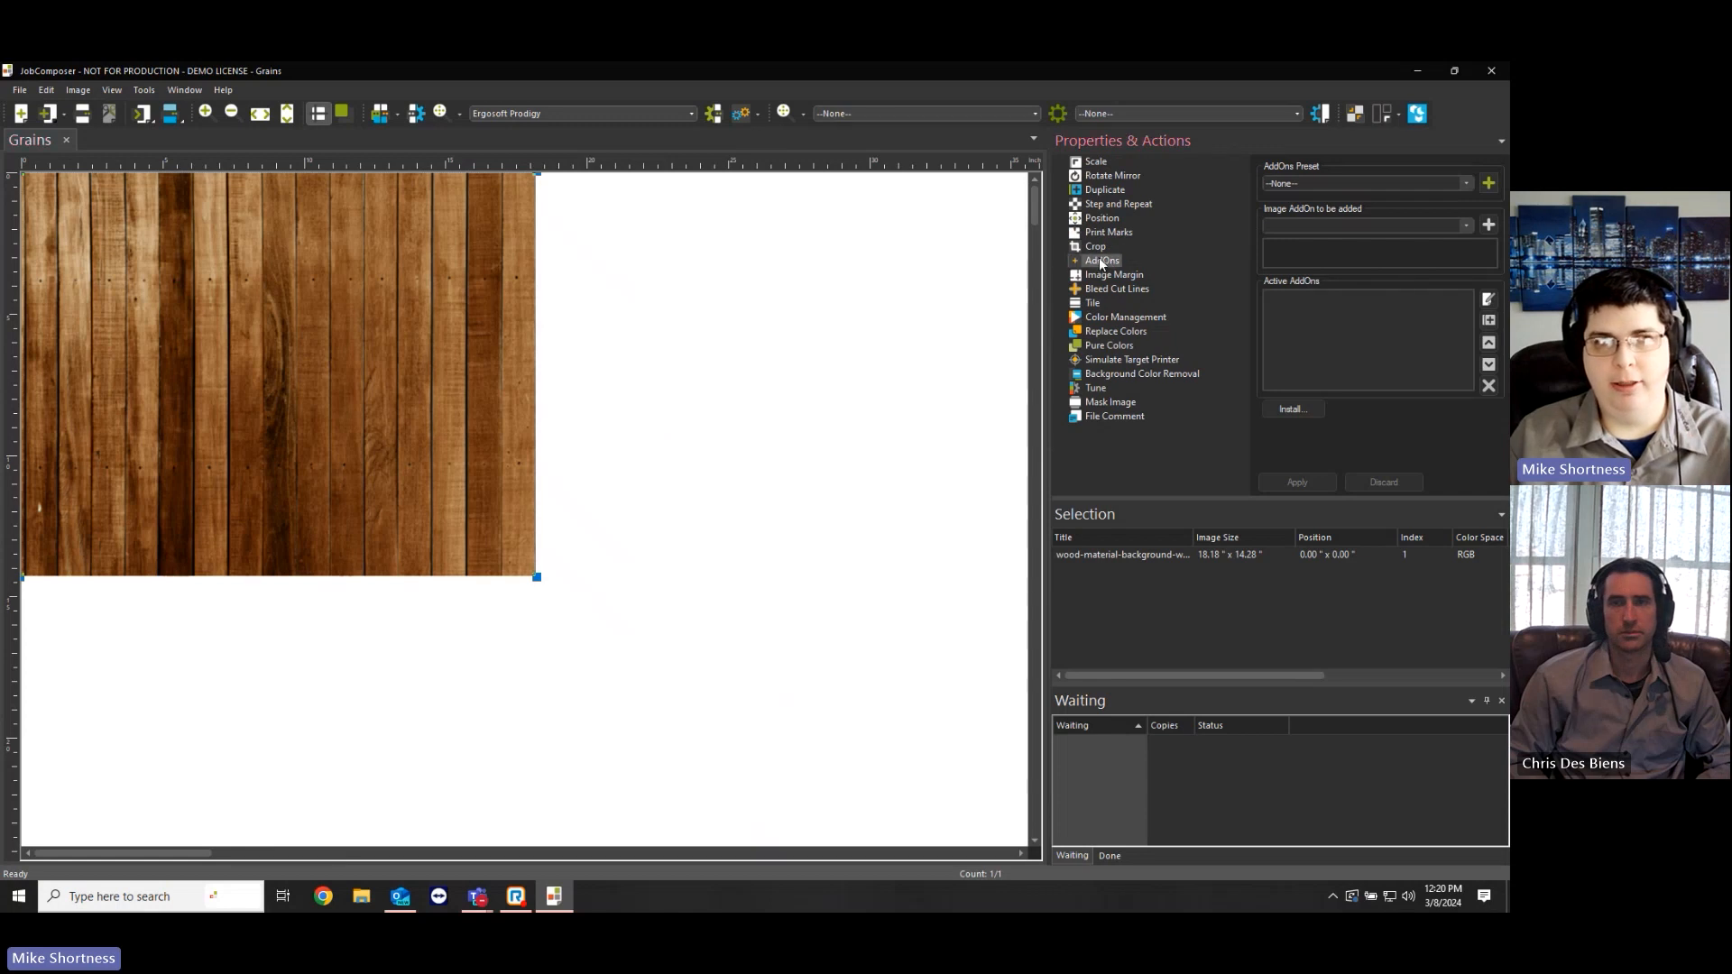
pyautogui.click(1431, 226)
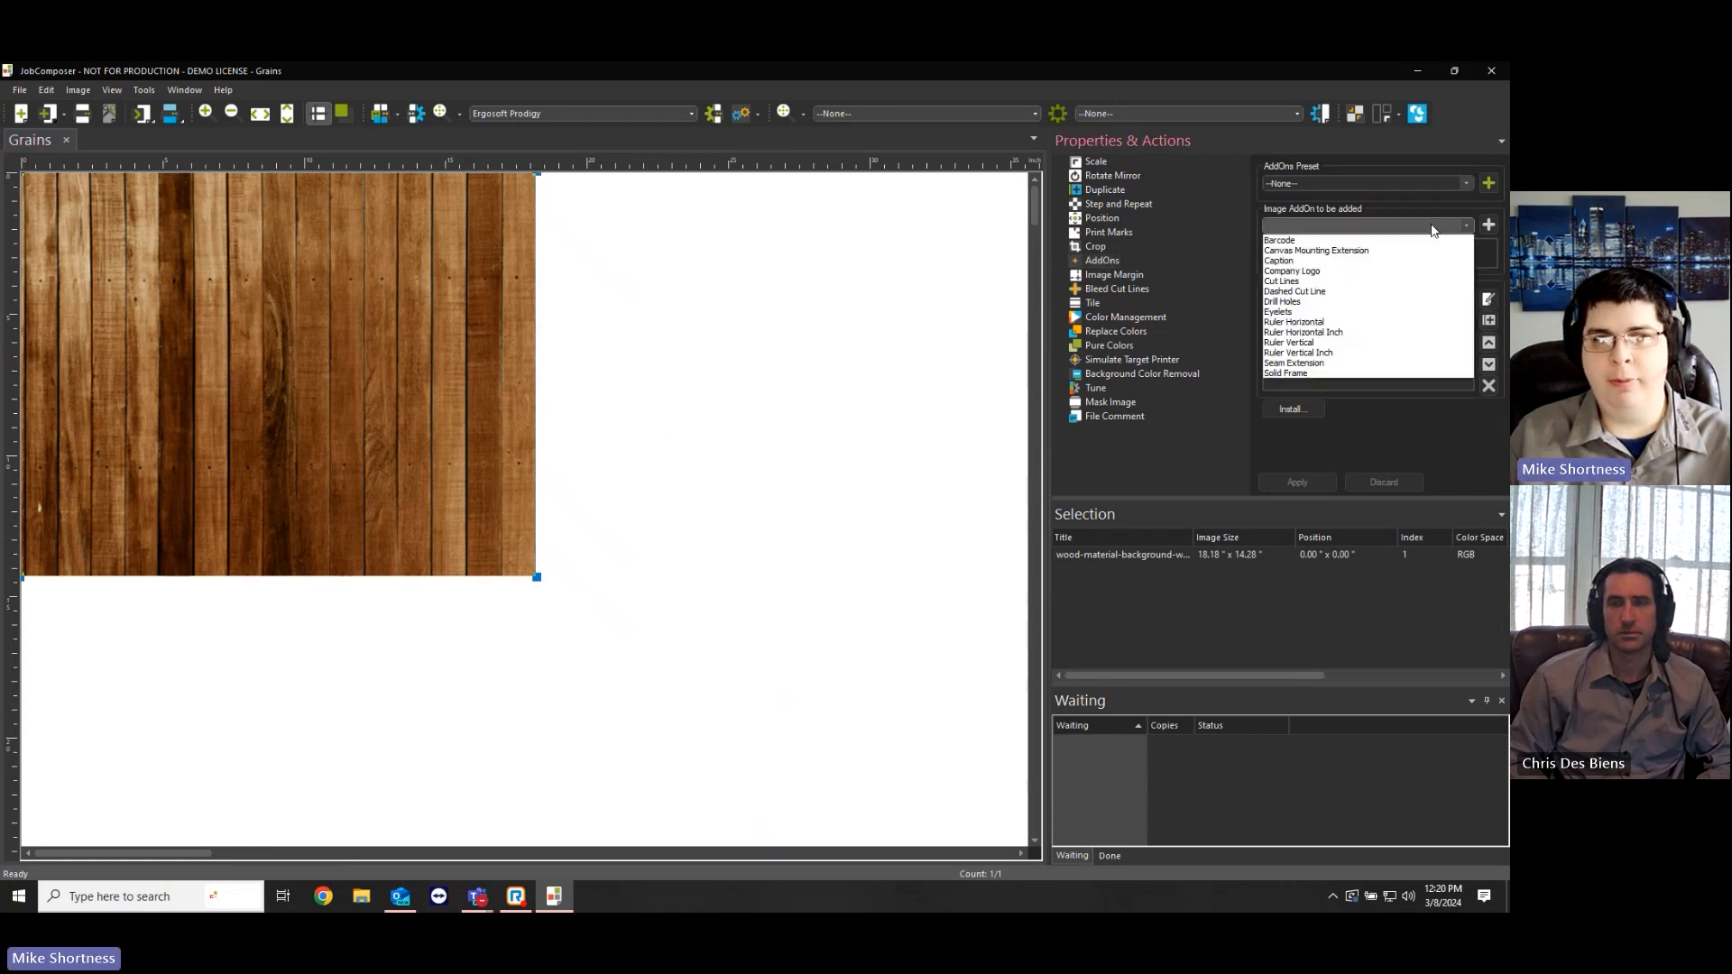
pyautogui.click(1306, 312)
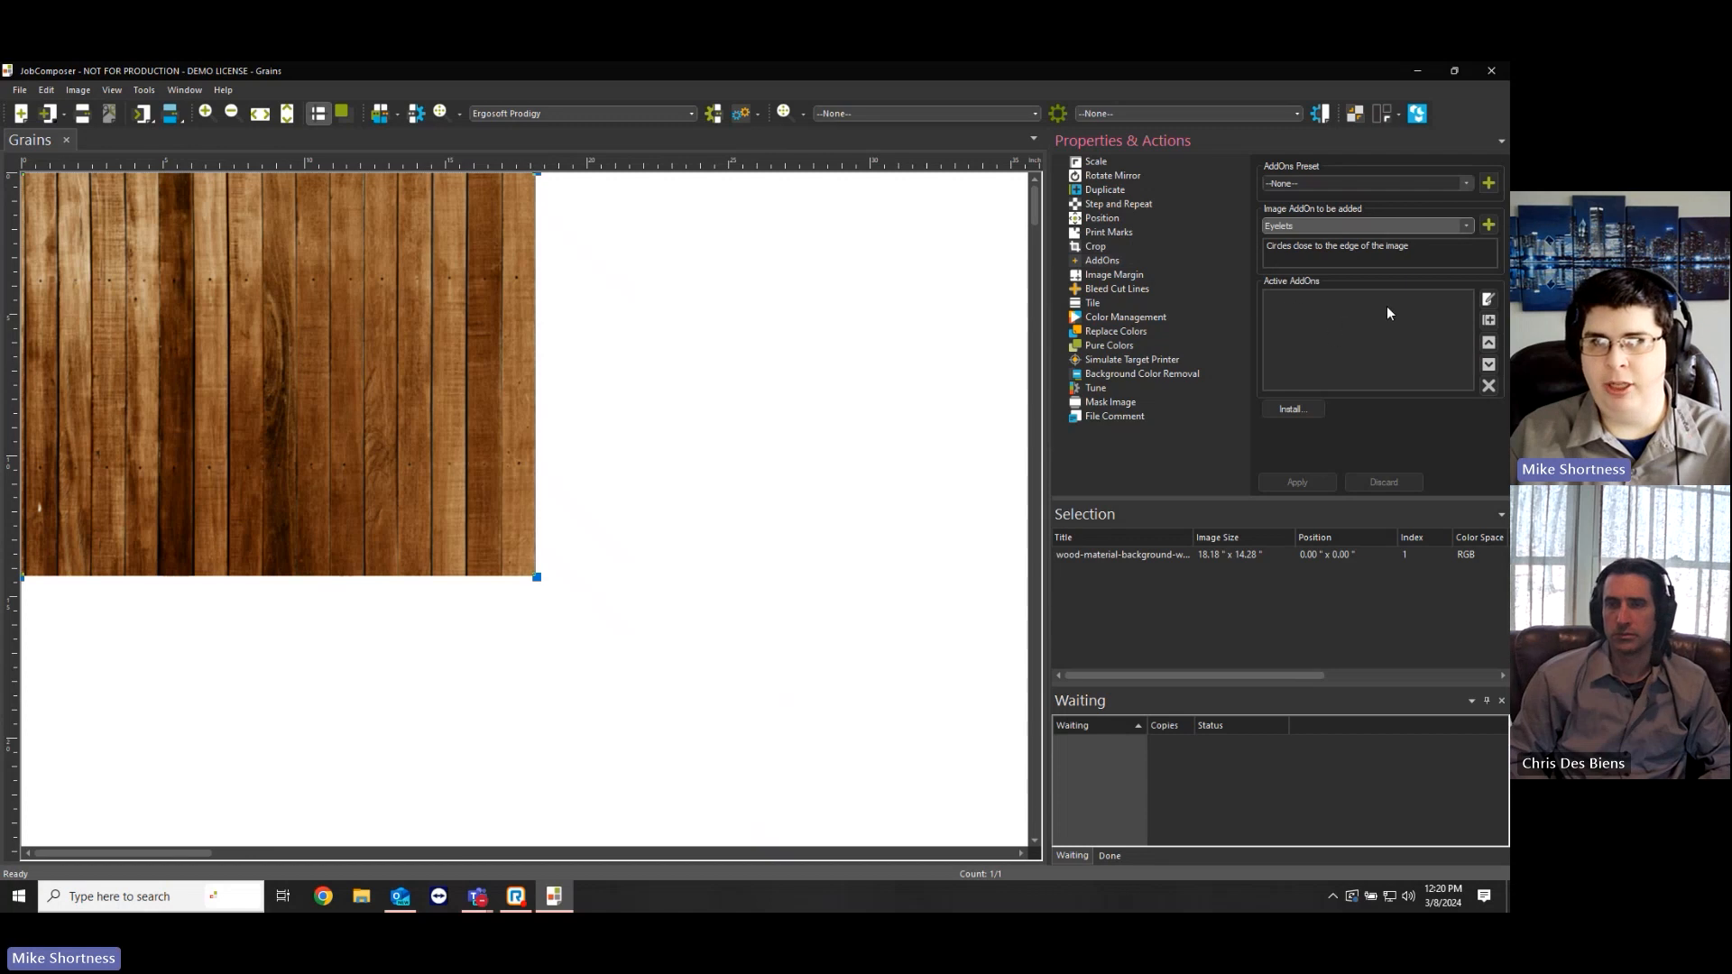
pyautogui.click(1488, 226)
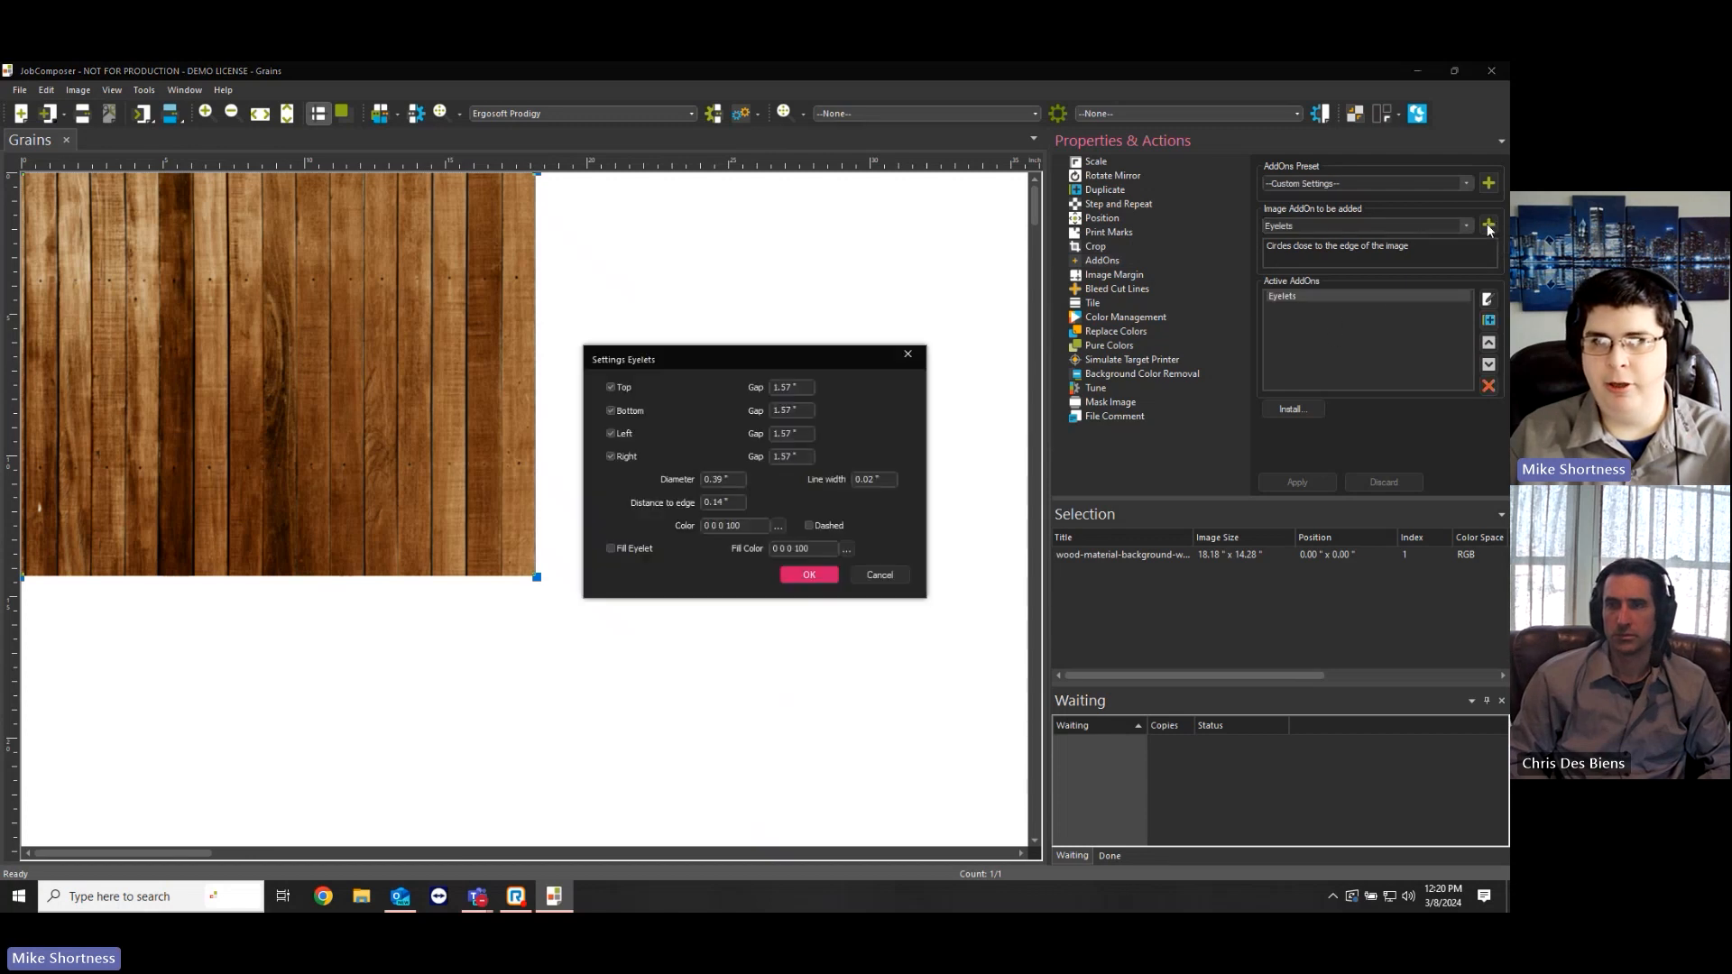
# Set the eyelets' diameter to .5, line width to .04, distance to edge to .75 and color to 100 0 0 0.
pyautogui.moveTo(821, 364); pyautogui.dragTo(830, 311)
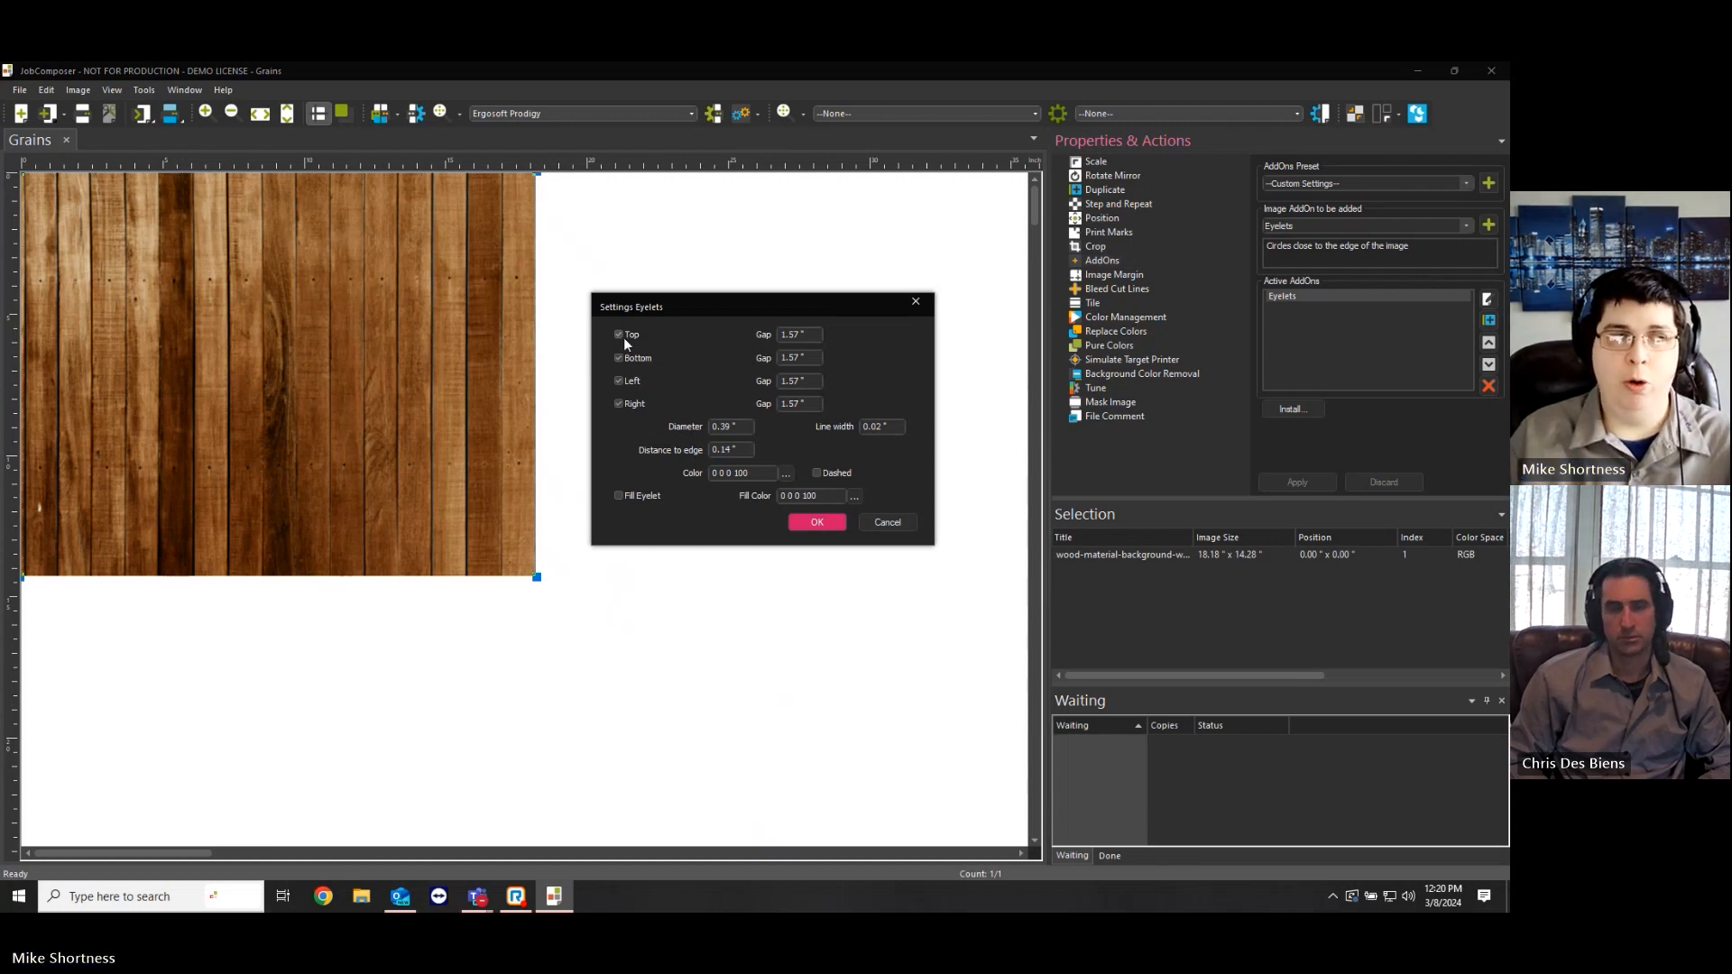
pyautogui.moveTo(805, 335); pyautogui.dragTo(765, 334)
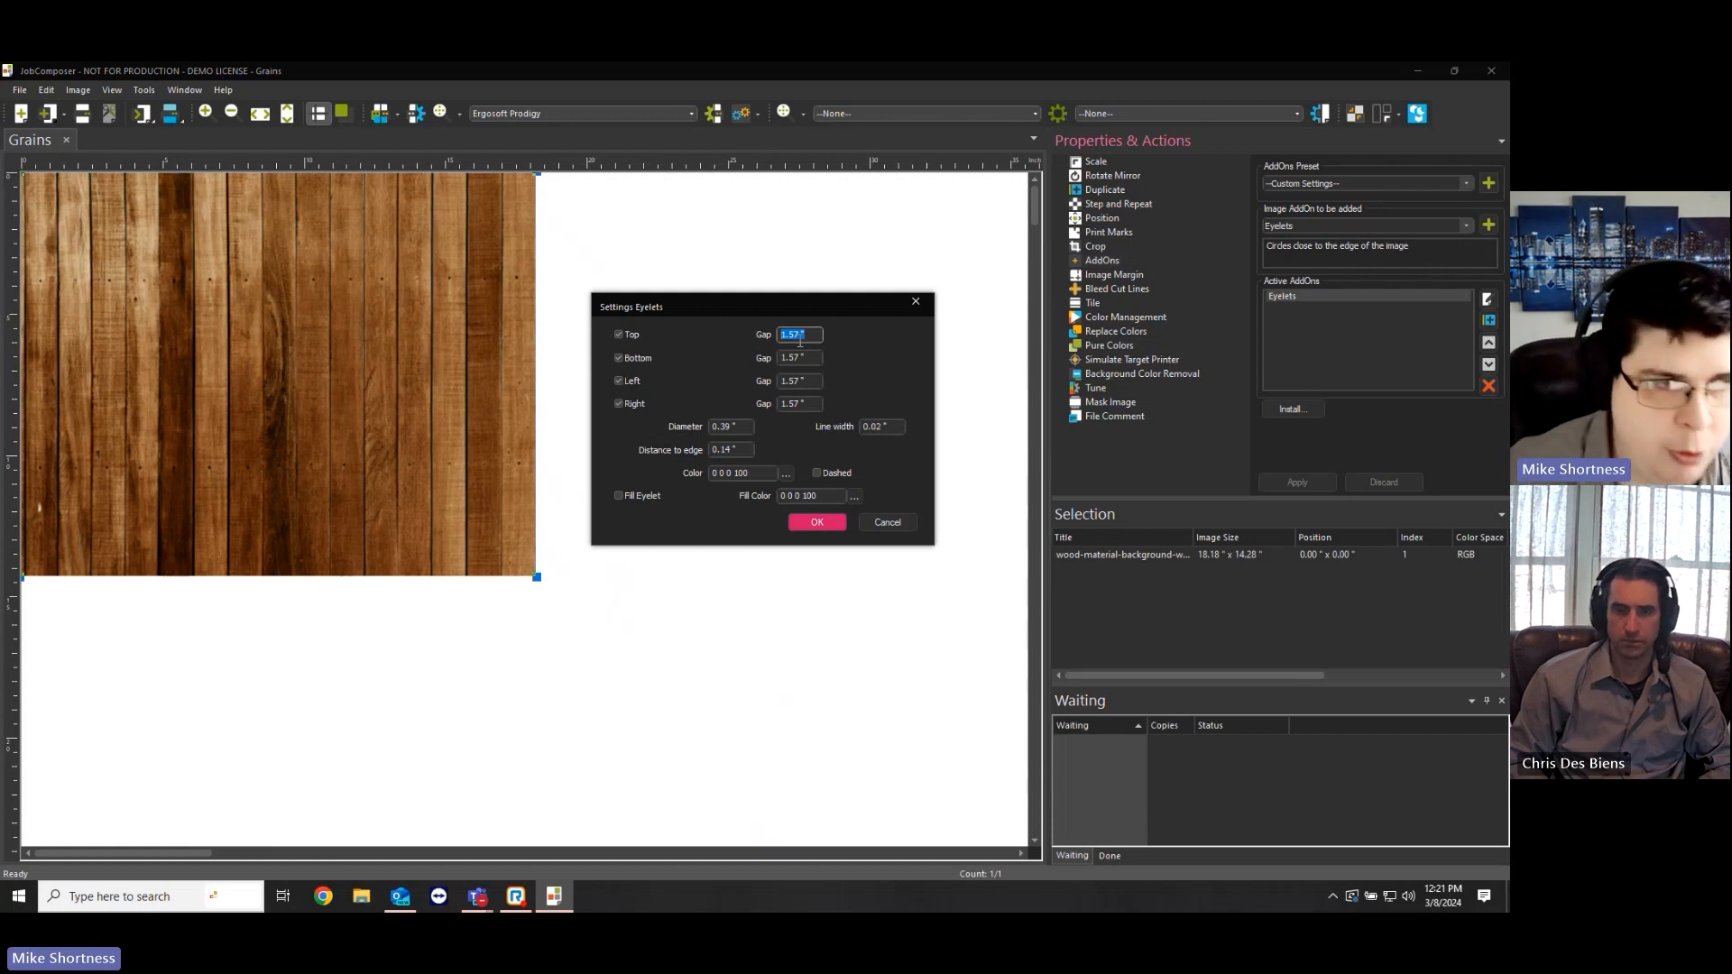
pyautogui.click(721, 426)
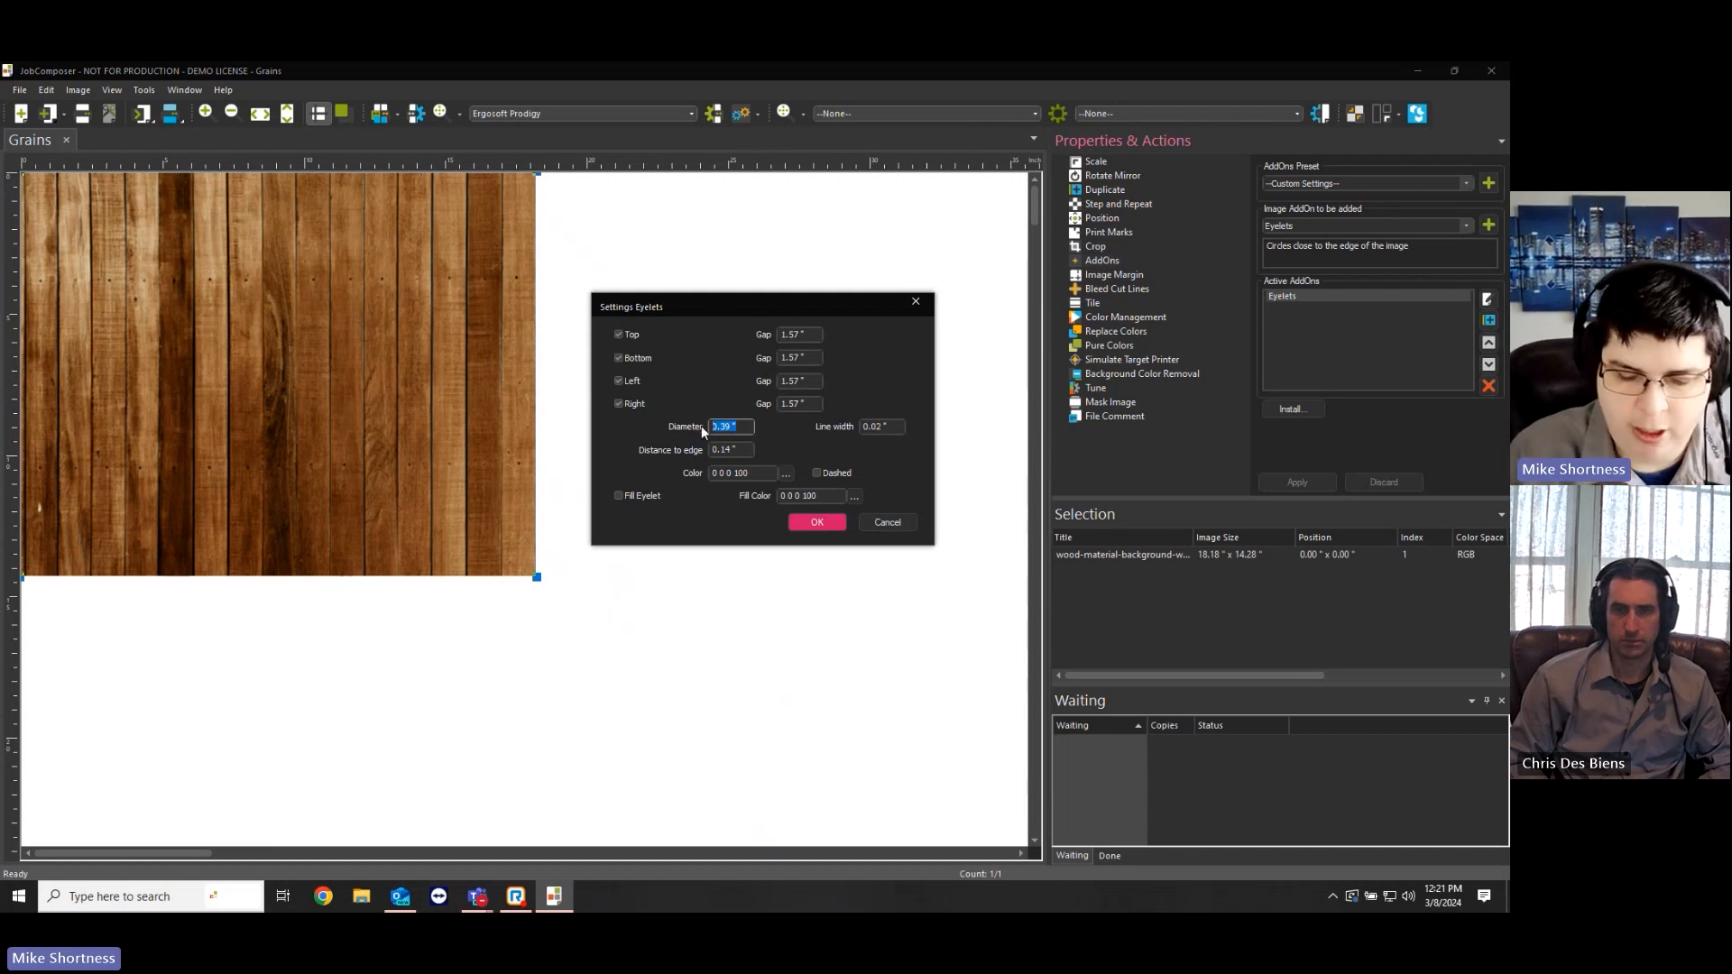
pyautogui.write('.5')
pyautogui.press('Tab')
pyautogui.write('.')
pyautogui.press('Tab')
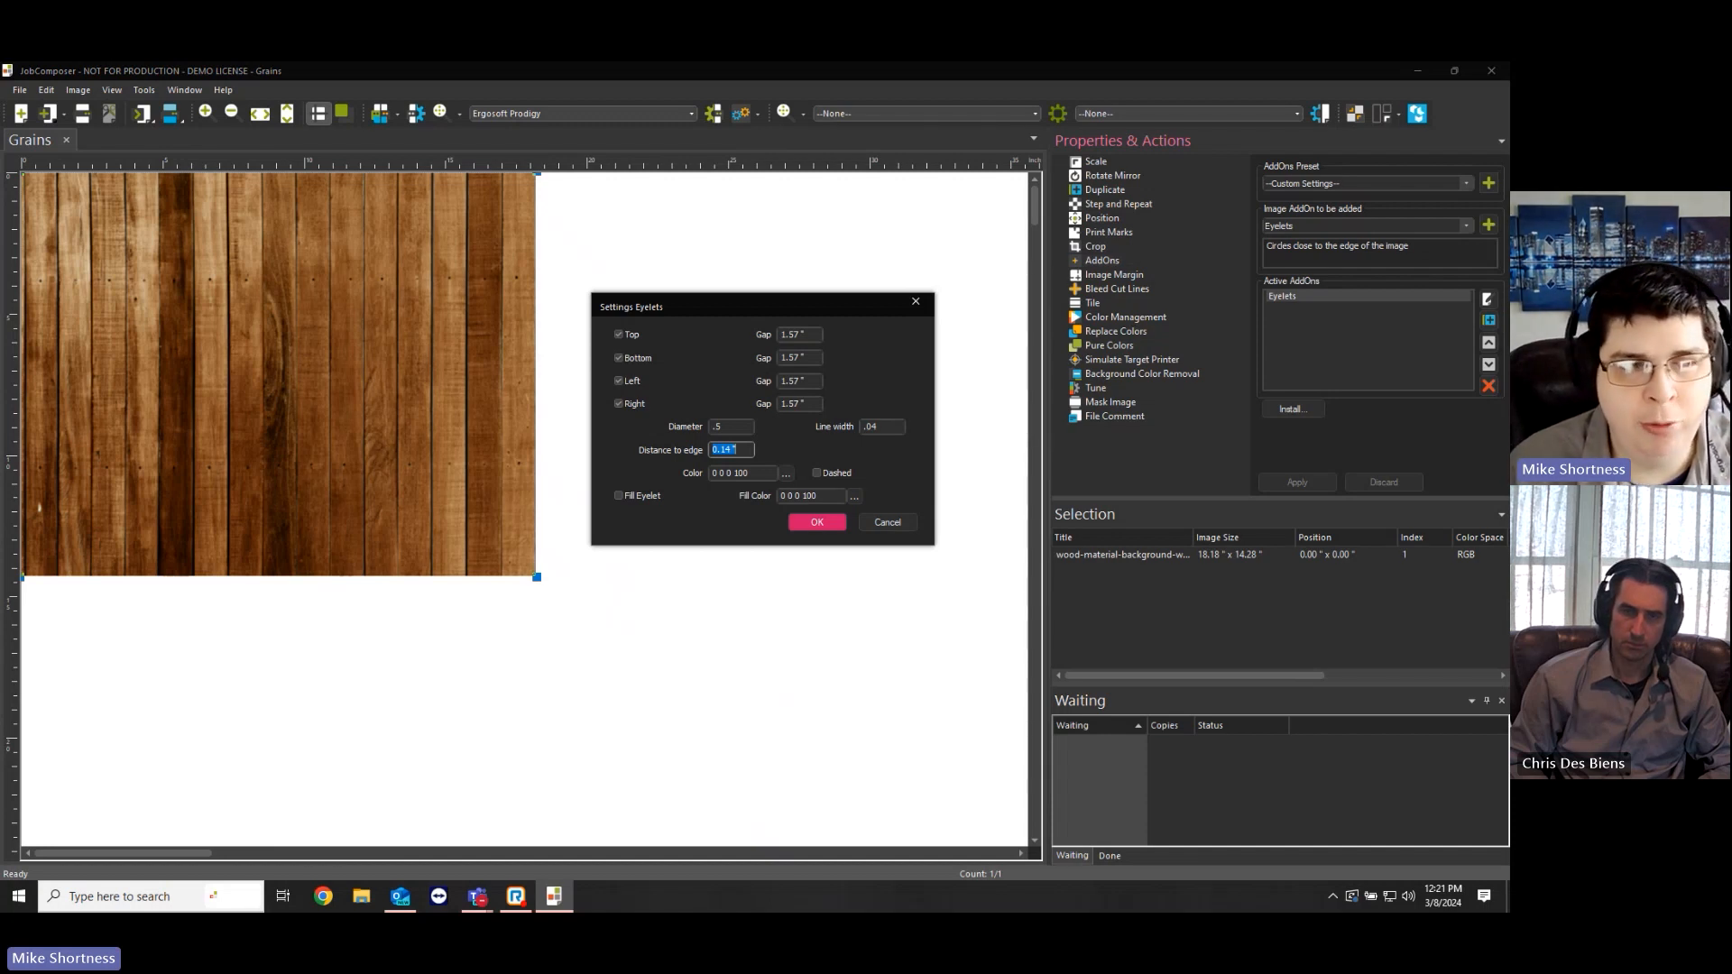
pyautogui.write('.75')
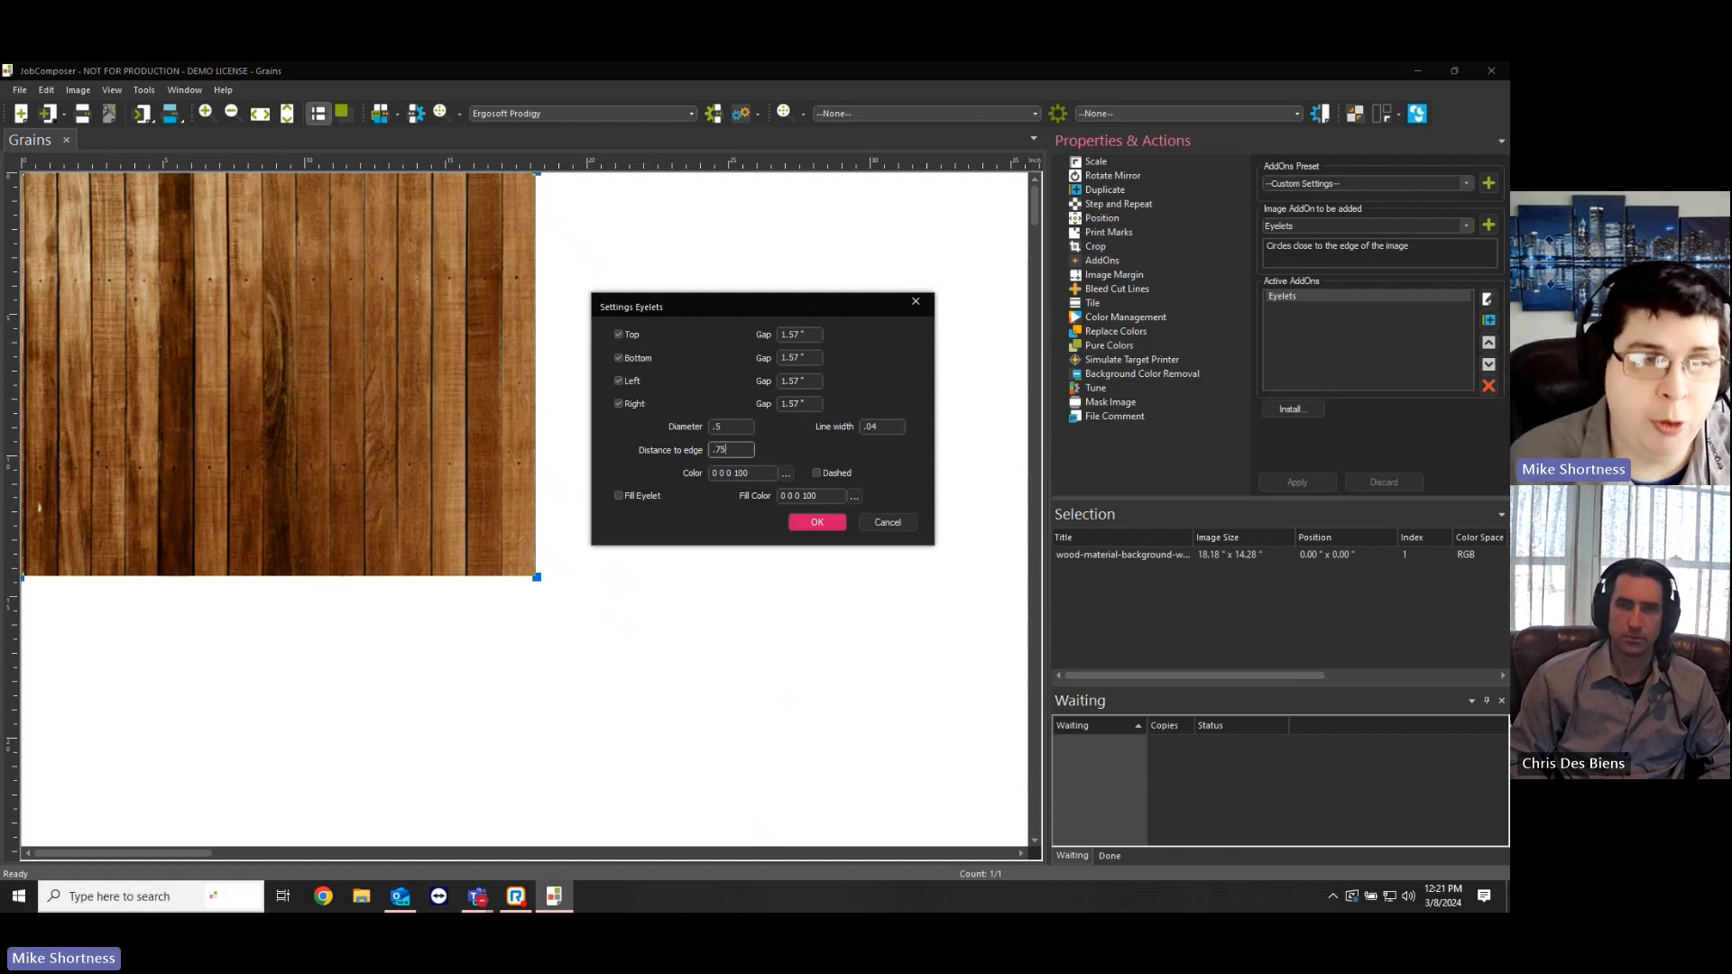
pyautogui.press('Tab')
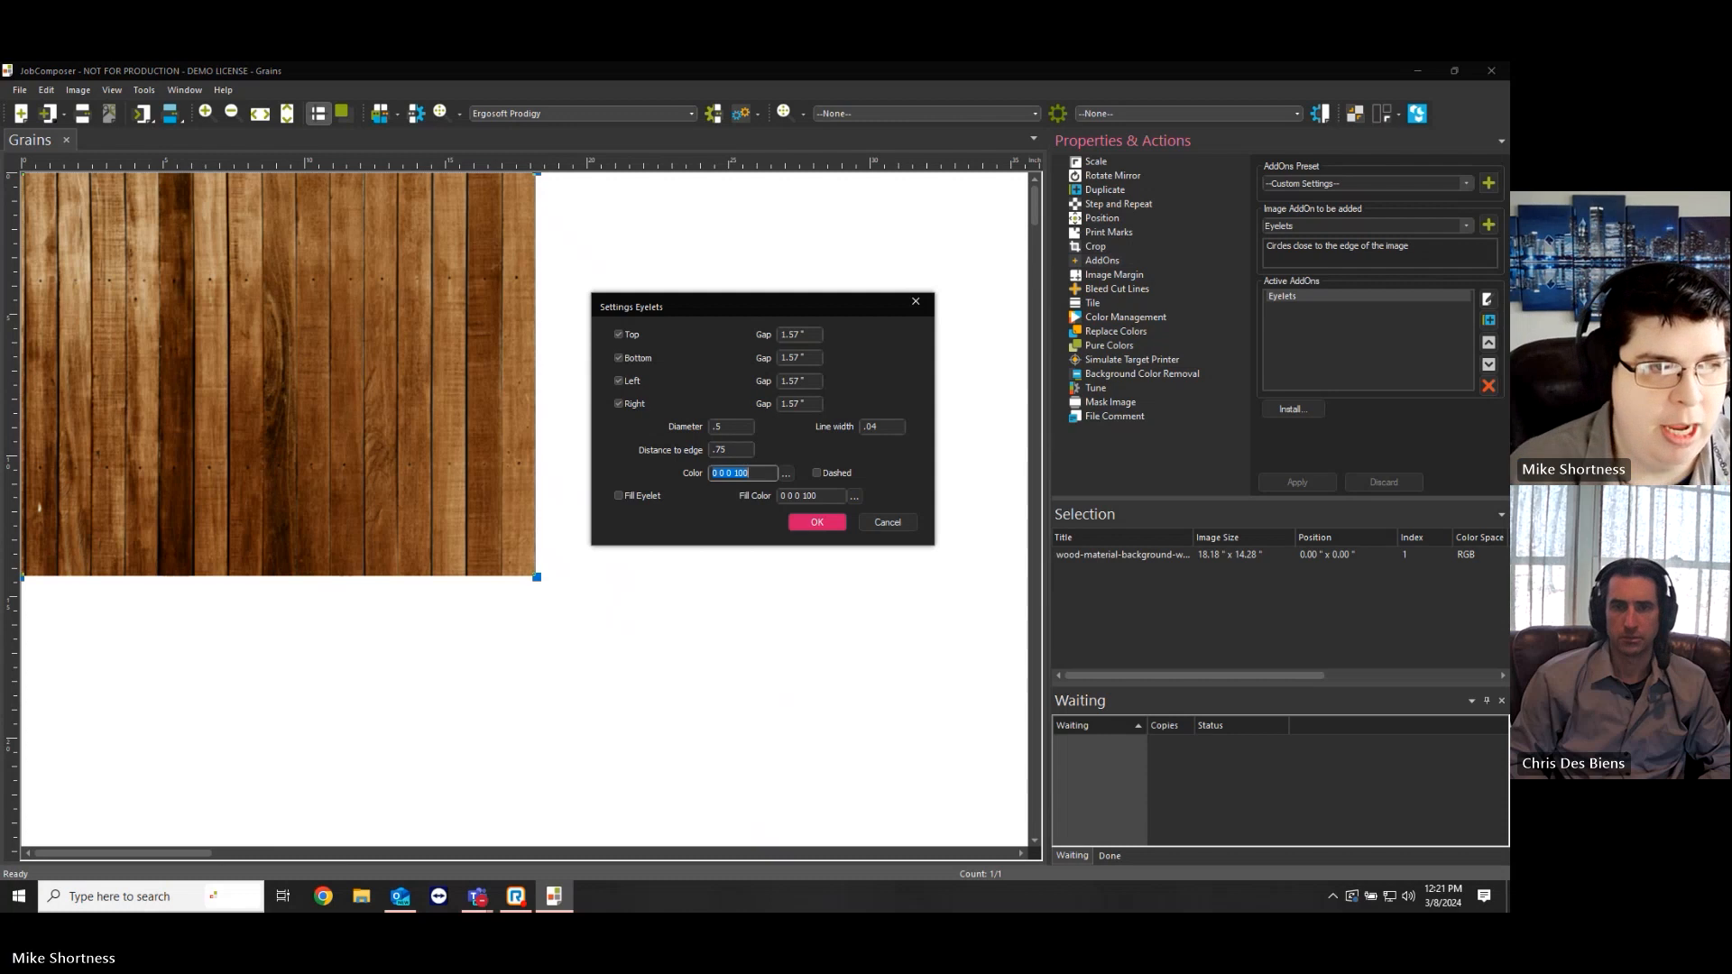
pyautogui.write('100 0 0')
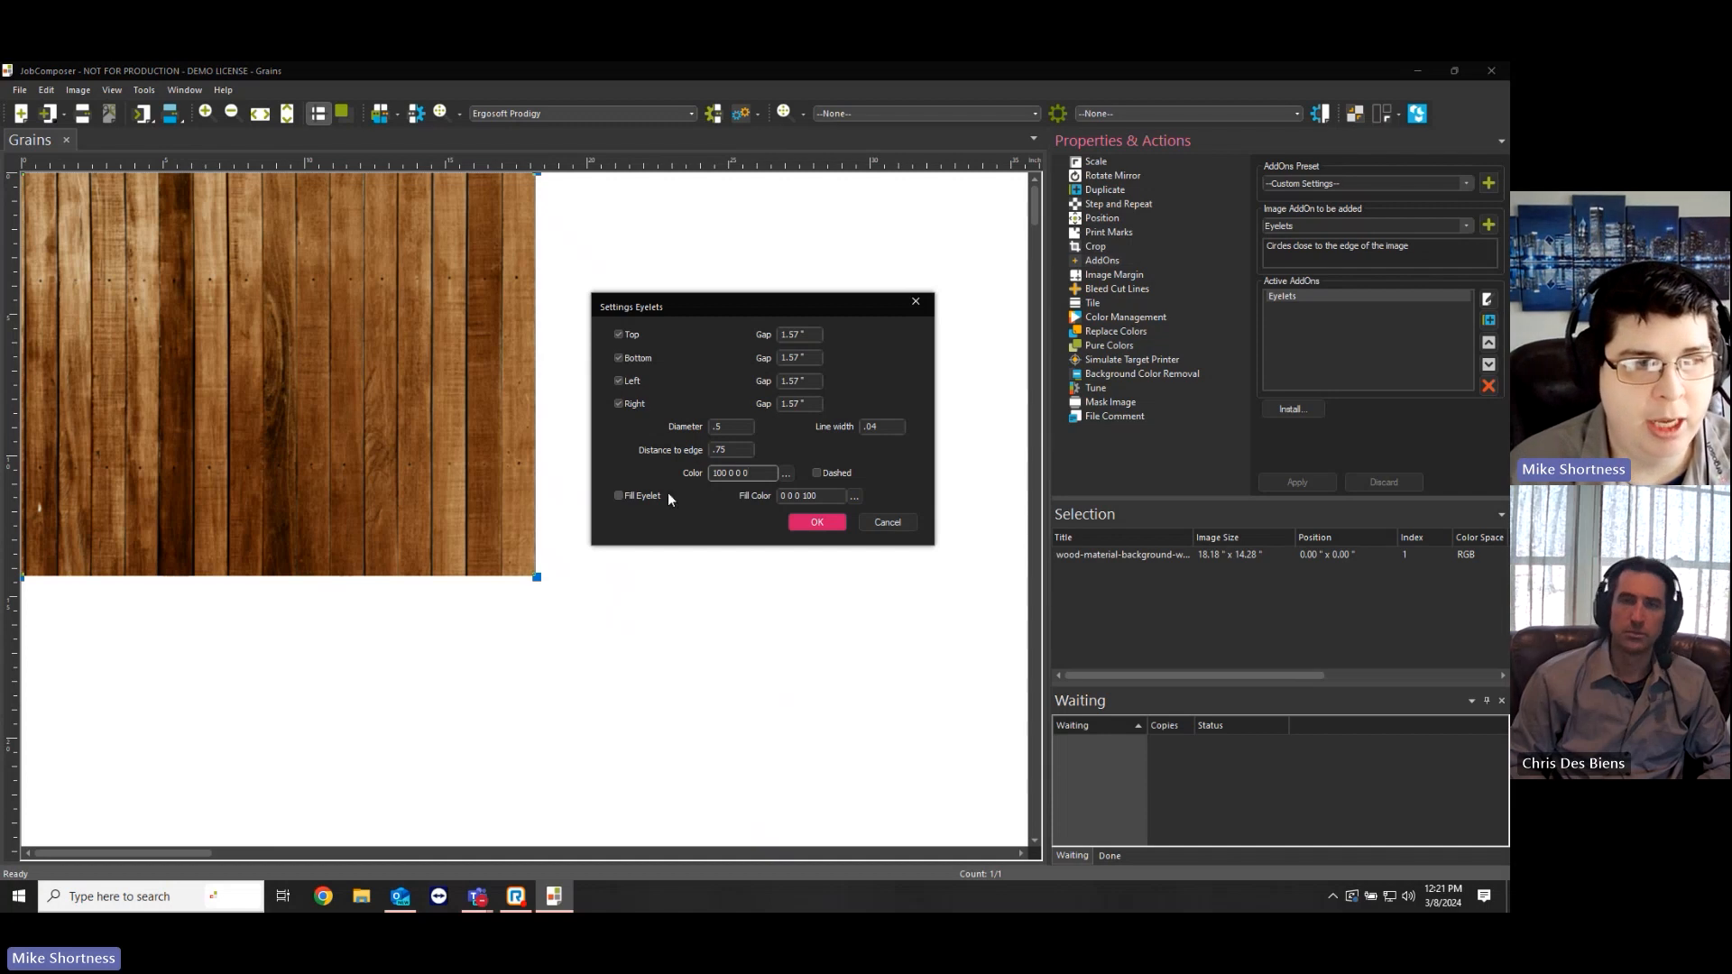
# Enable filling of the eyelets and apply the add-on to the wood image.
pyautogui.click(622, 496)
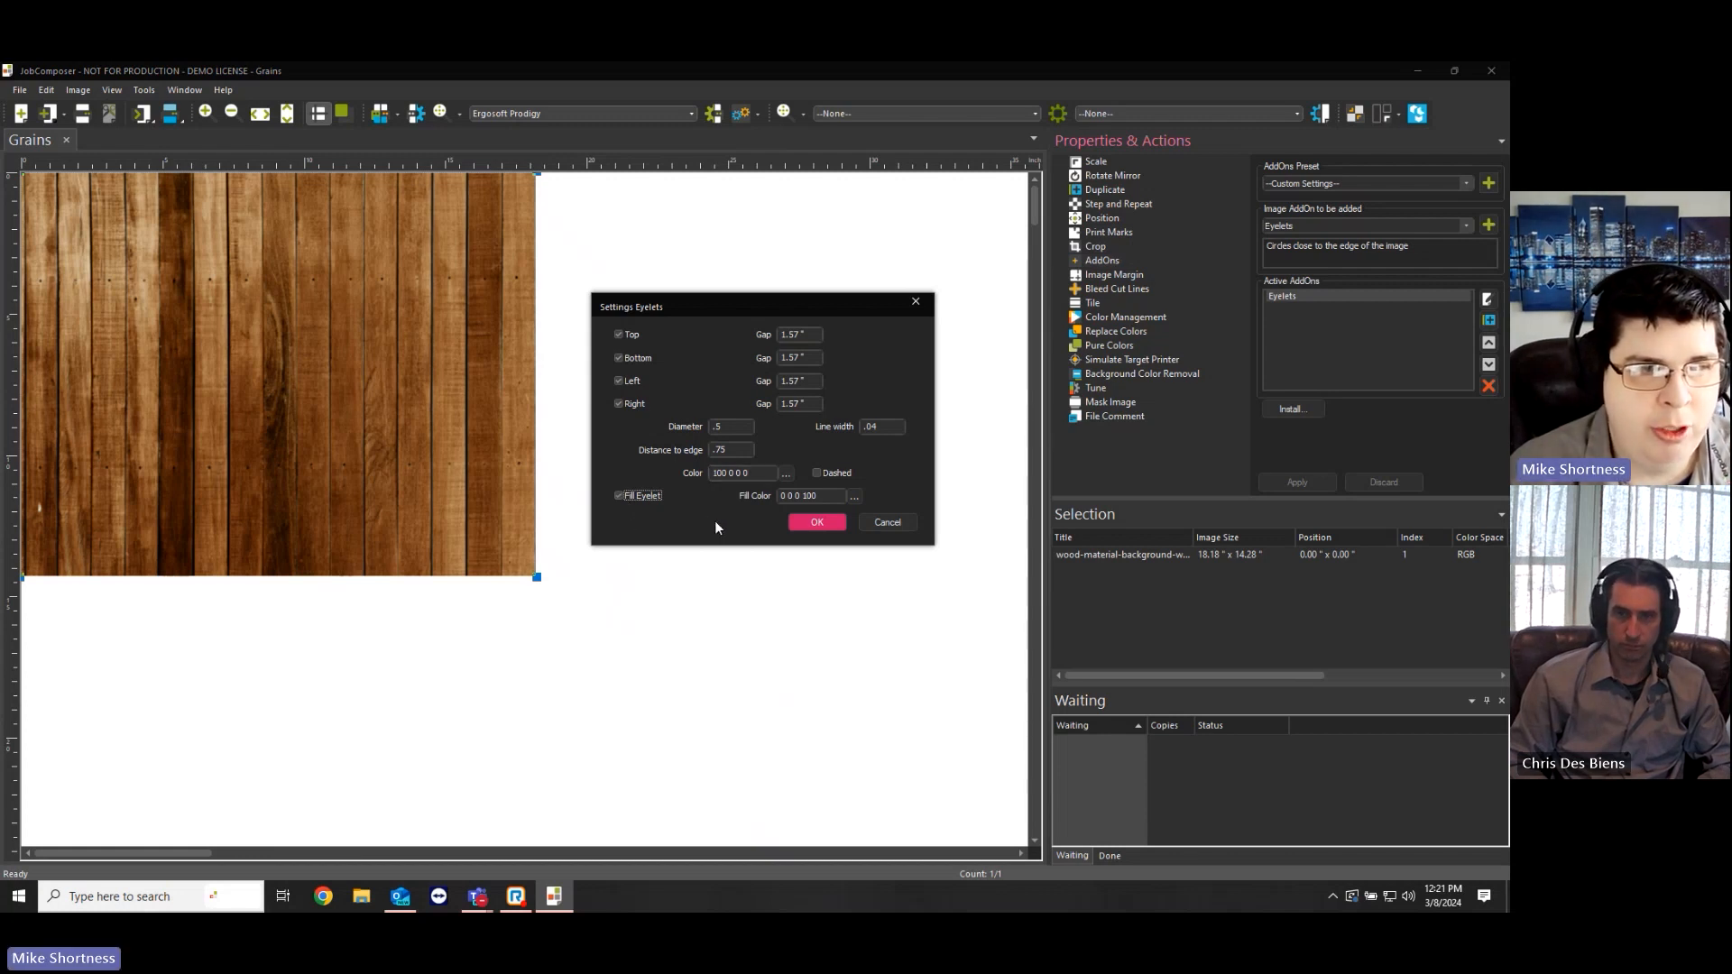
pyautogui.click(815, 522)
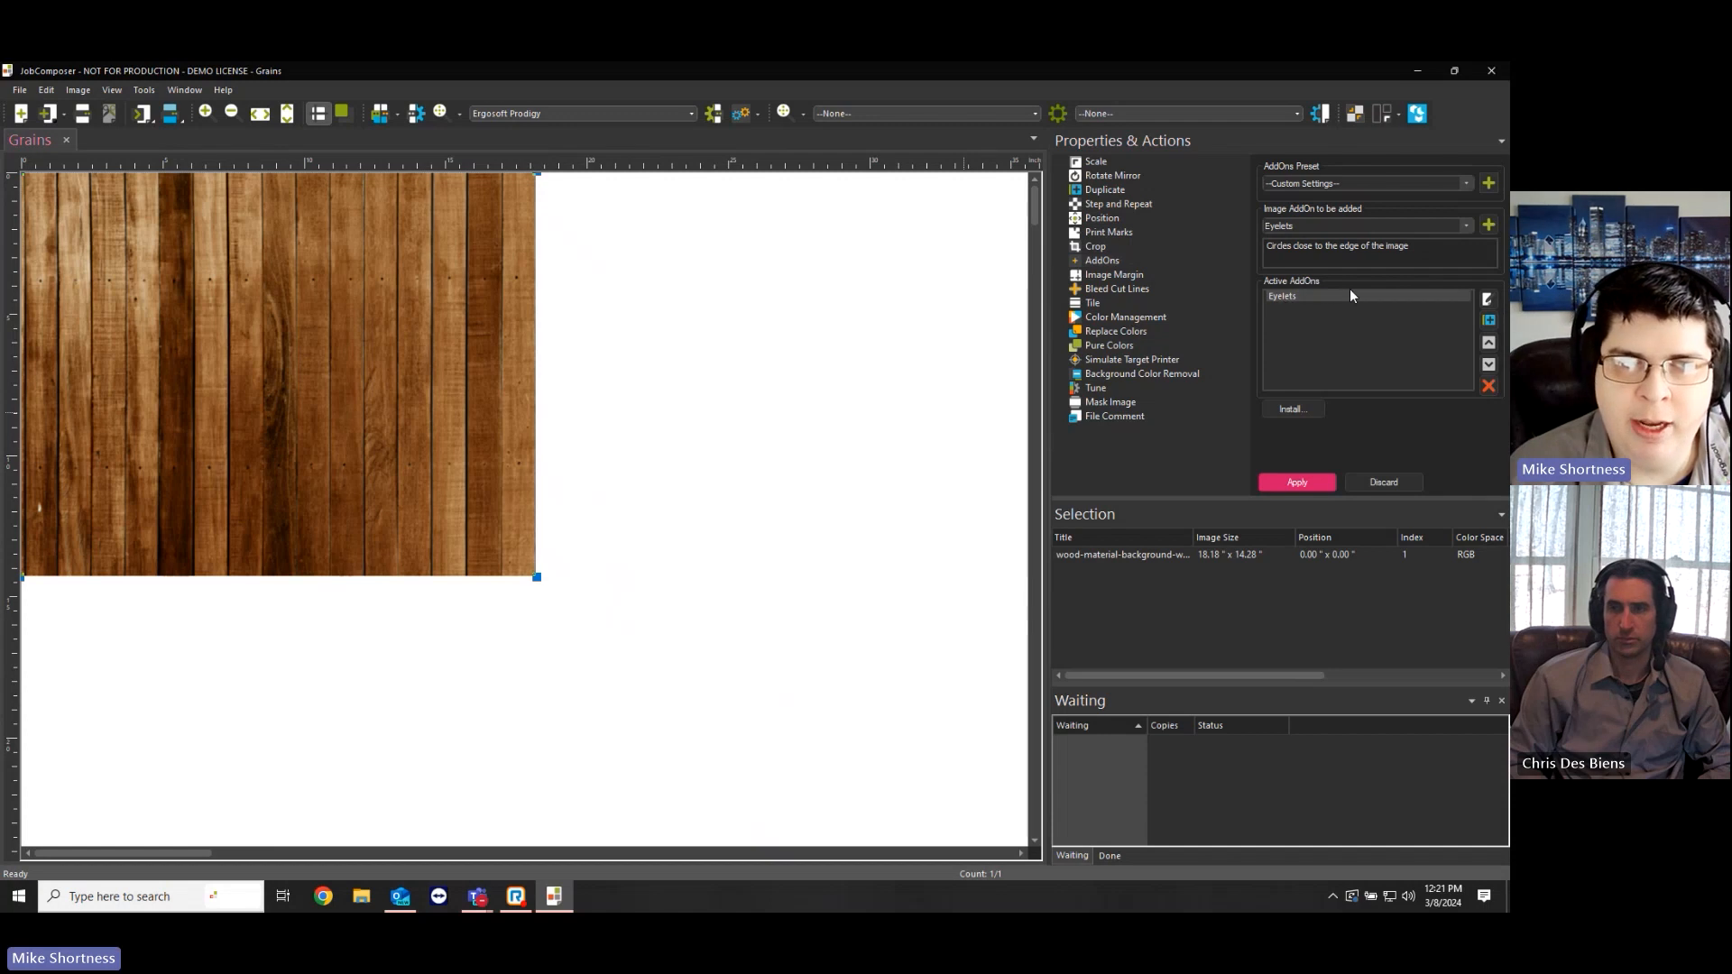
pyautogui.click(1290, 483)
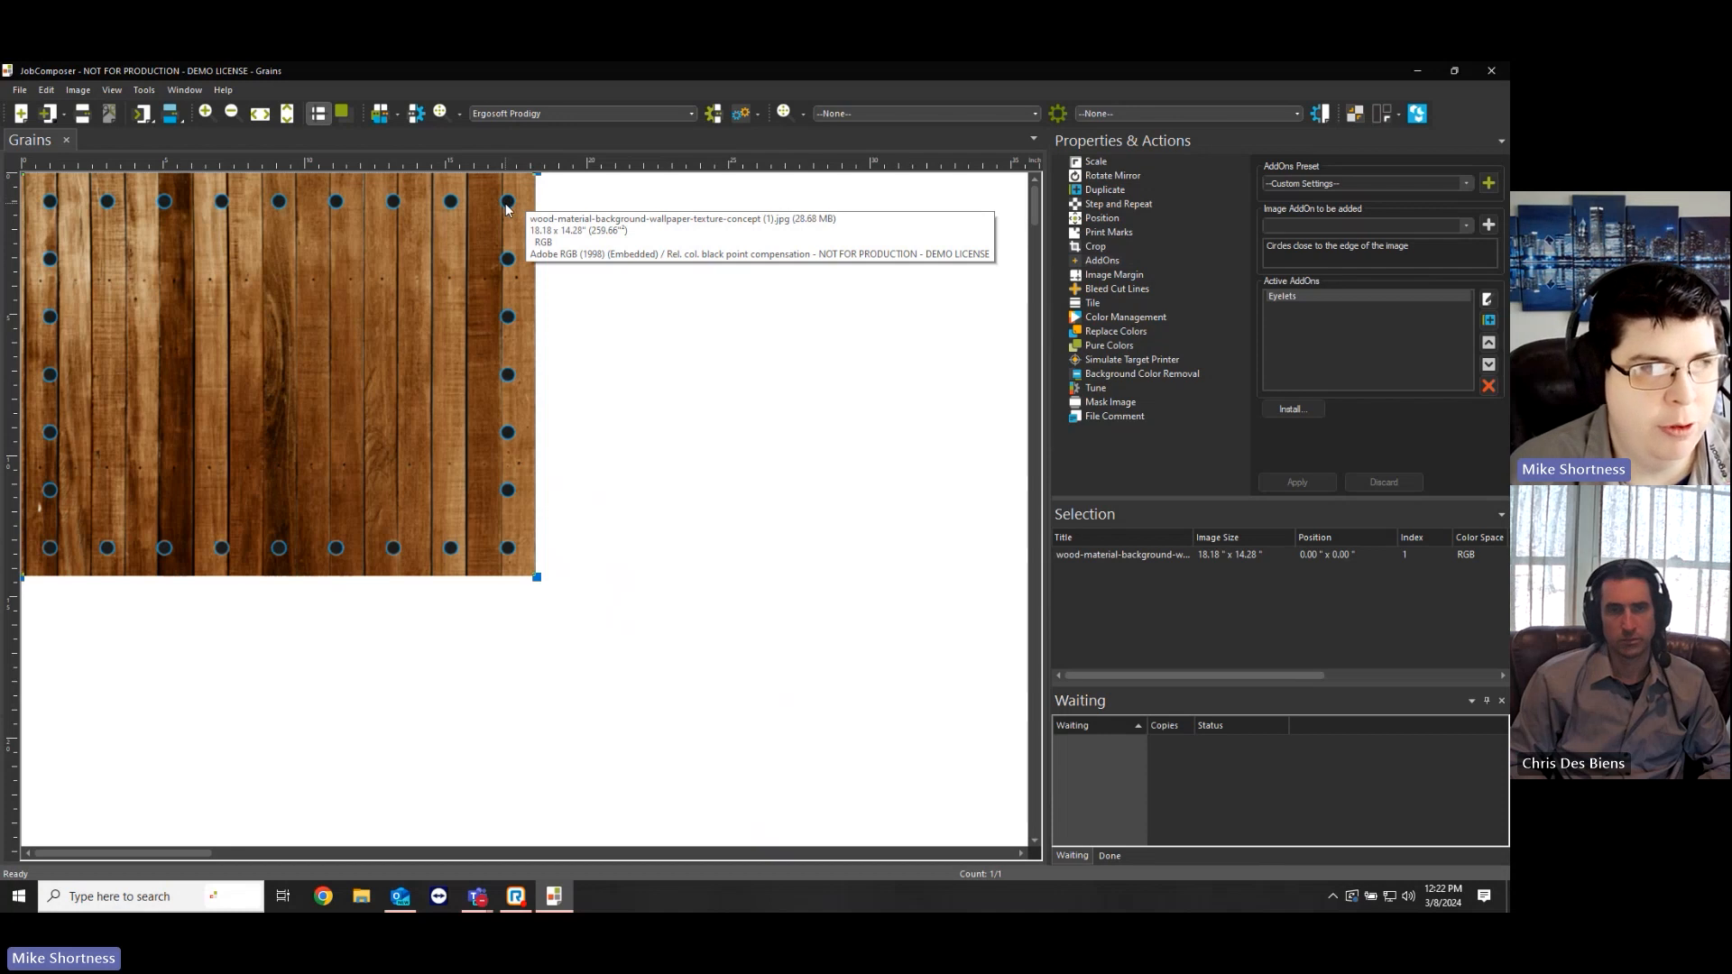
# Save the wood image's eyelet settings as a new AddOns preset named "EyeLet 75".
pyautogui.click(697, 345)
pyautogui.click(533, 337)
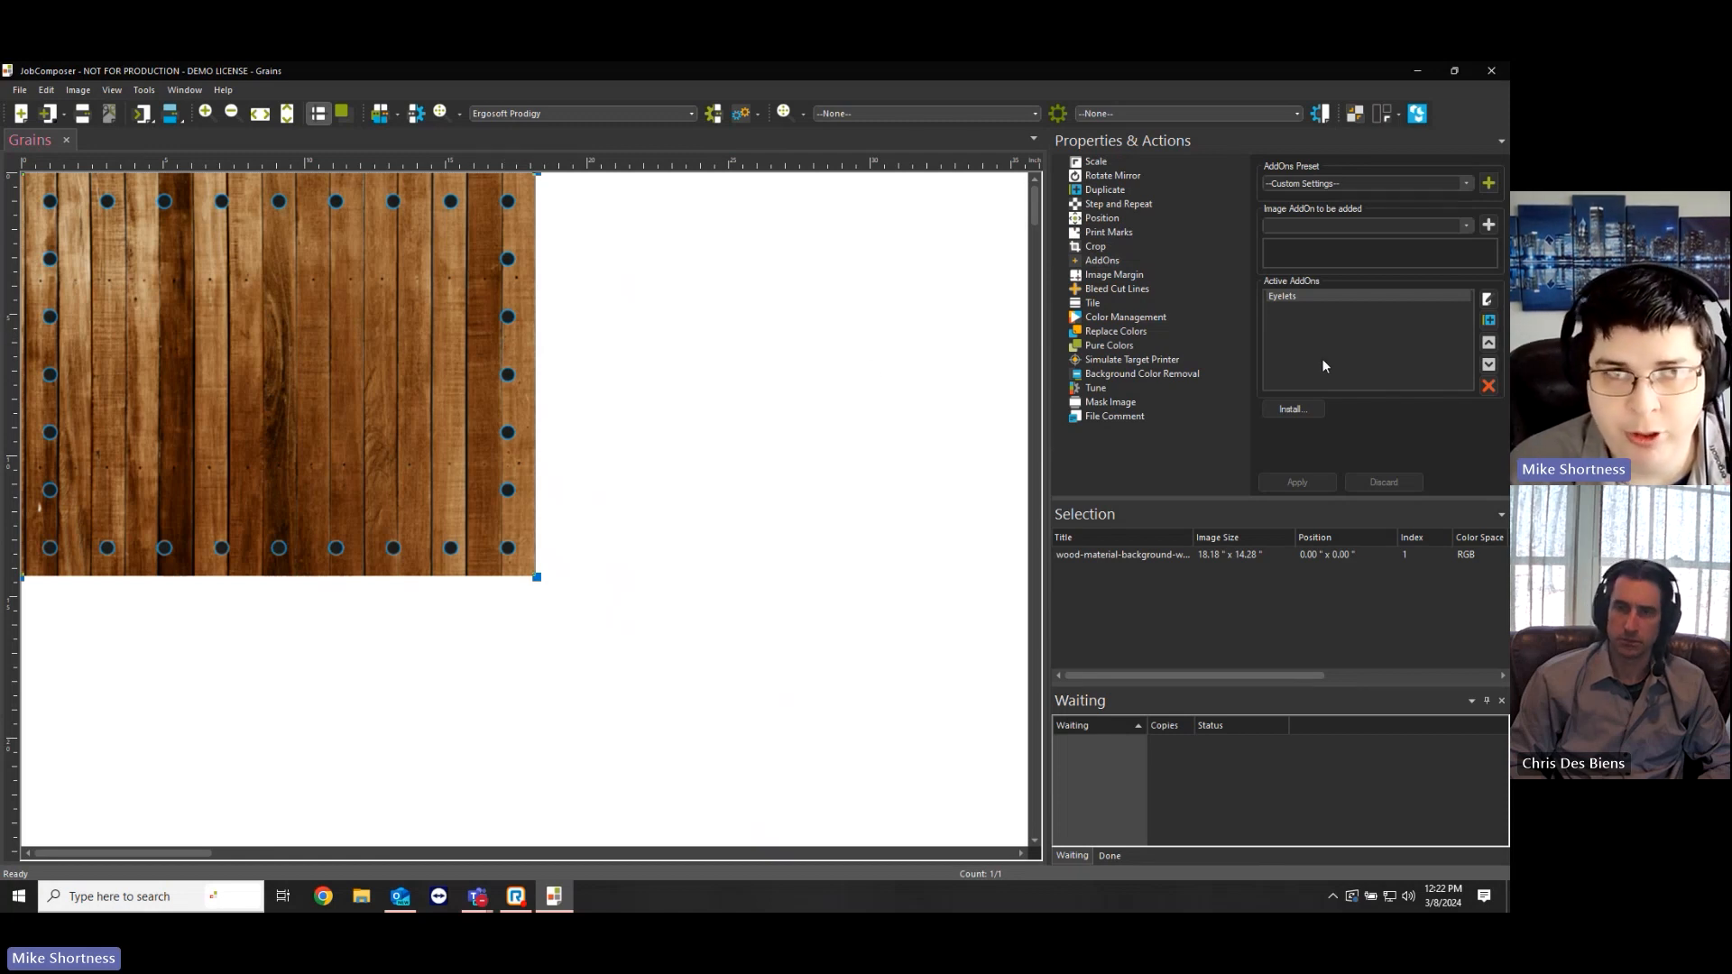
pyautogui.click(1459, 186)
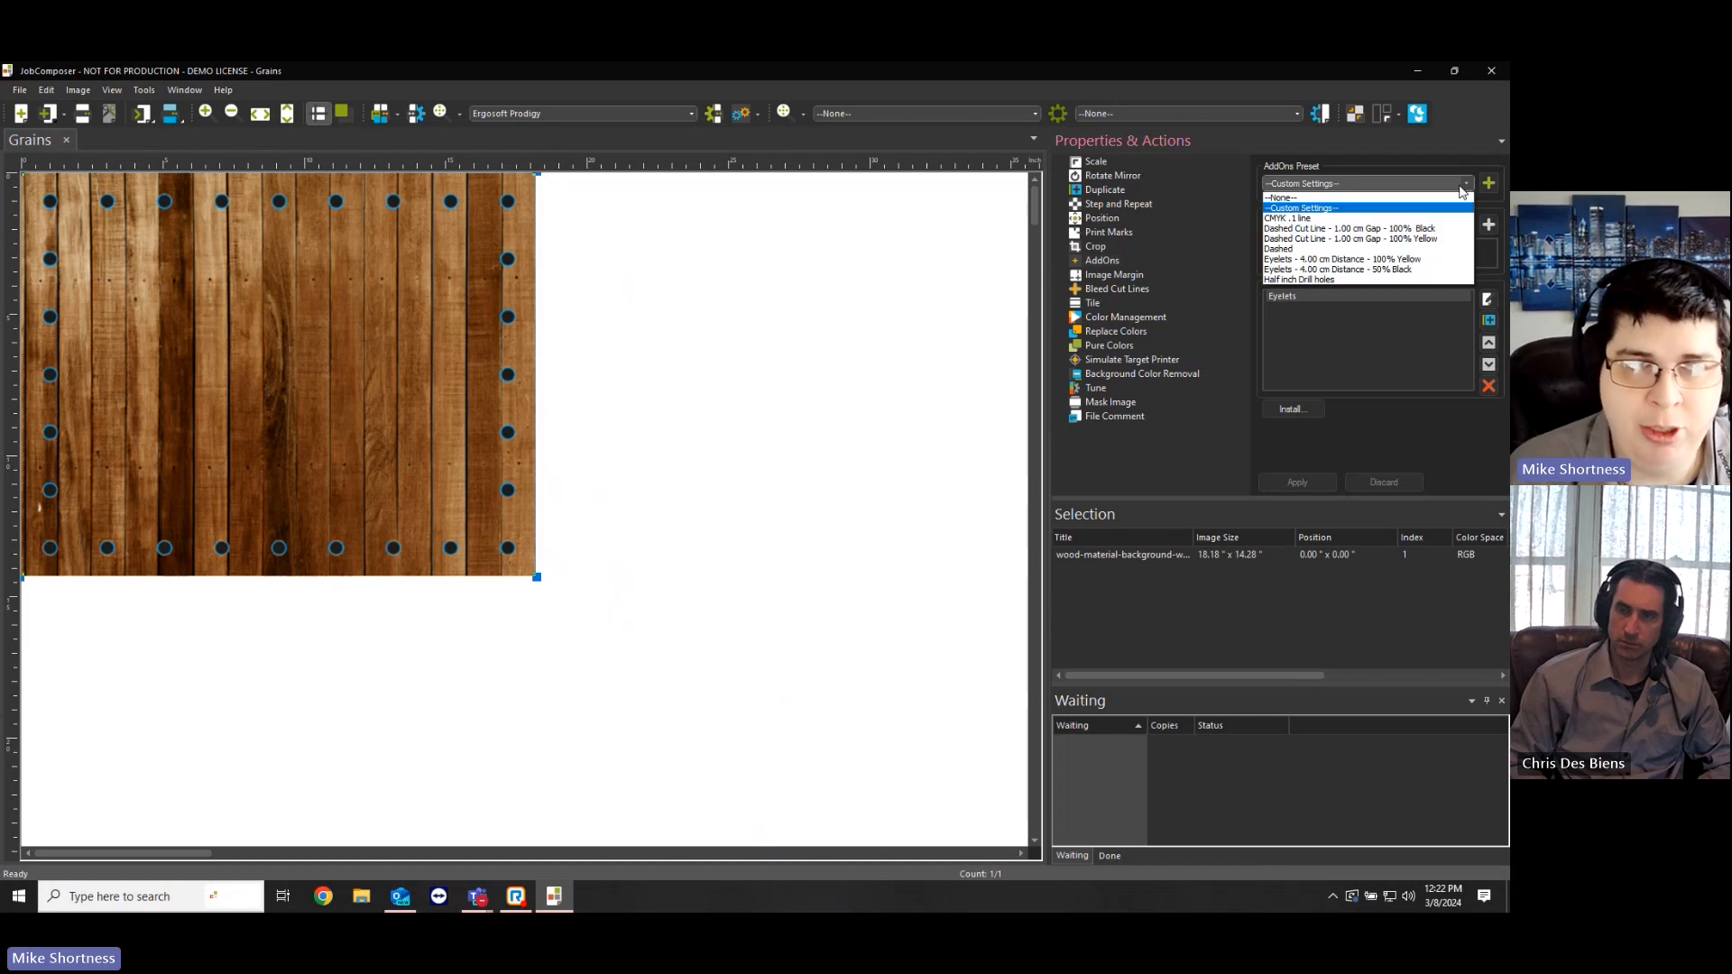
pyautogui.click(1459, 186)
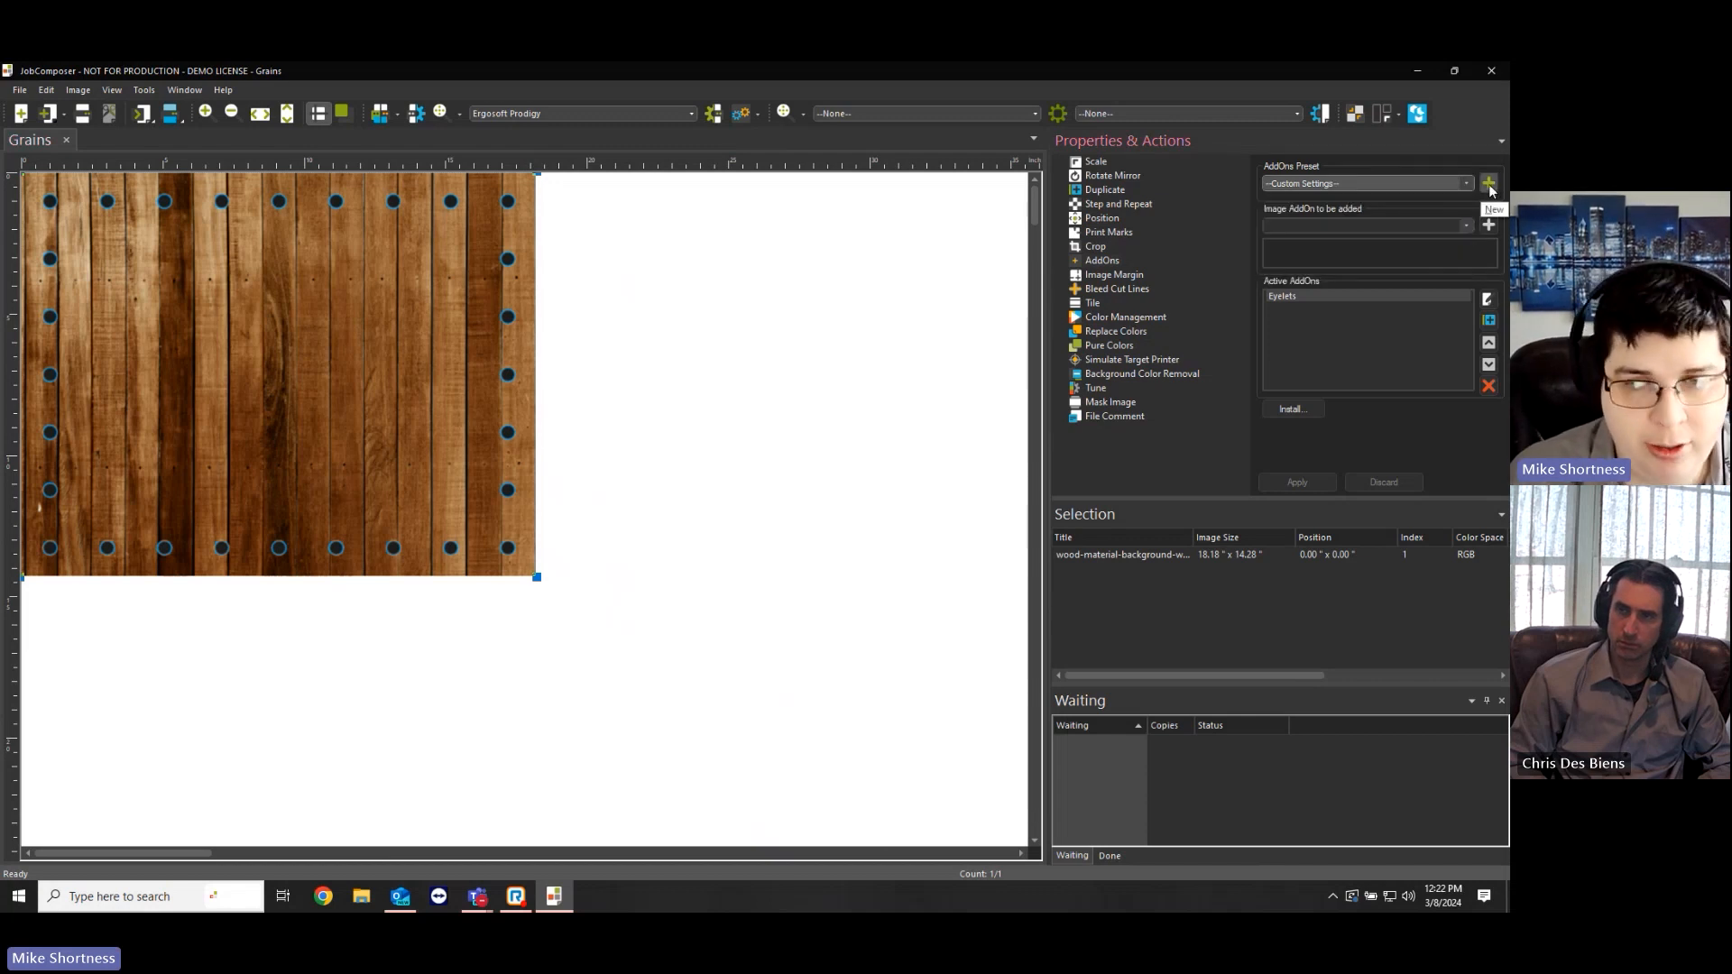
pyautogui.click(1490, 187)
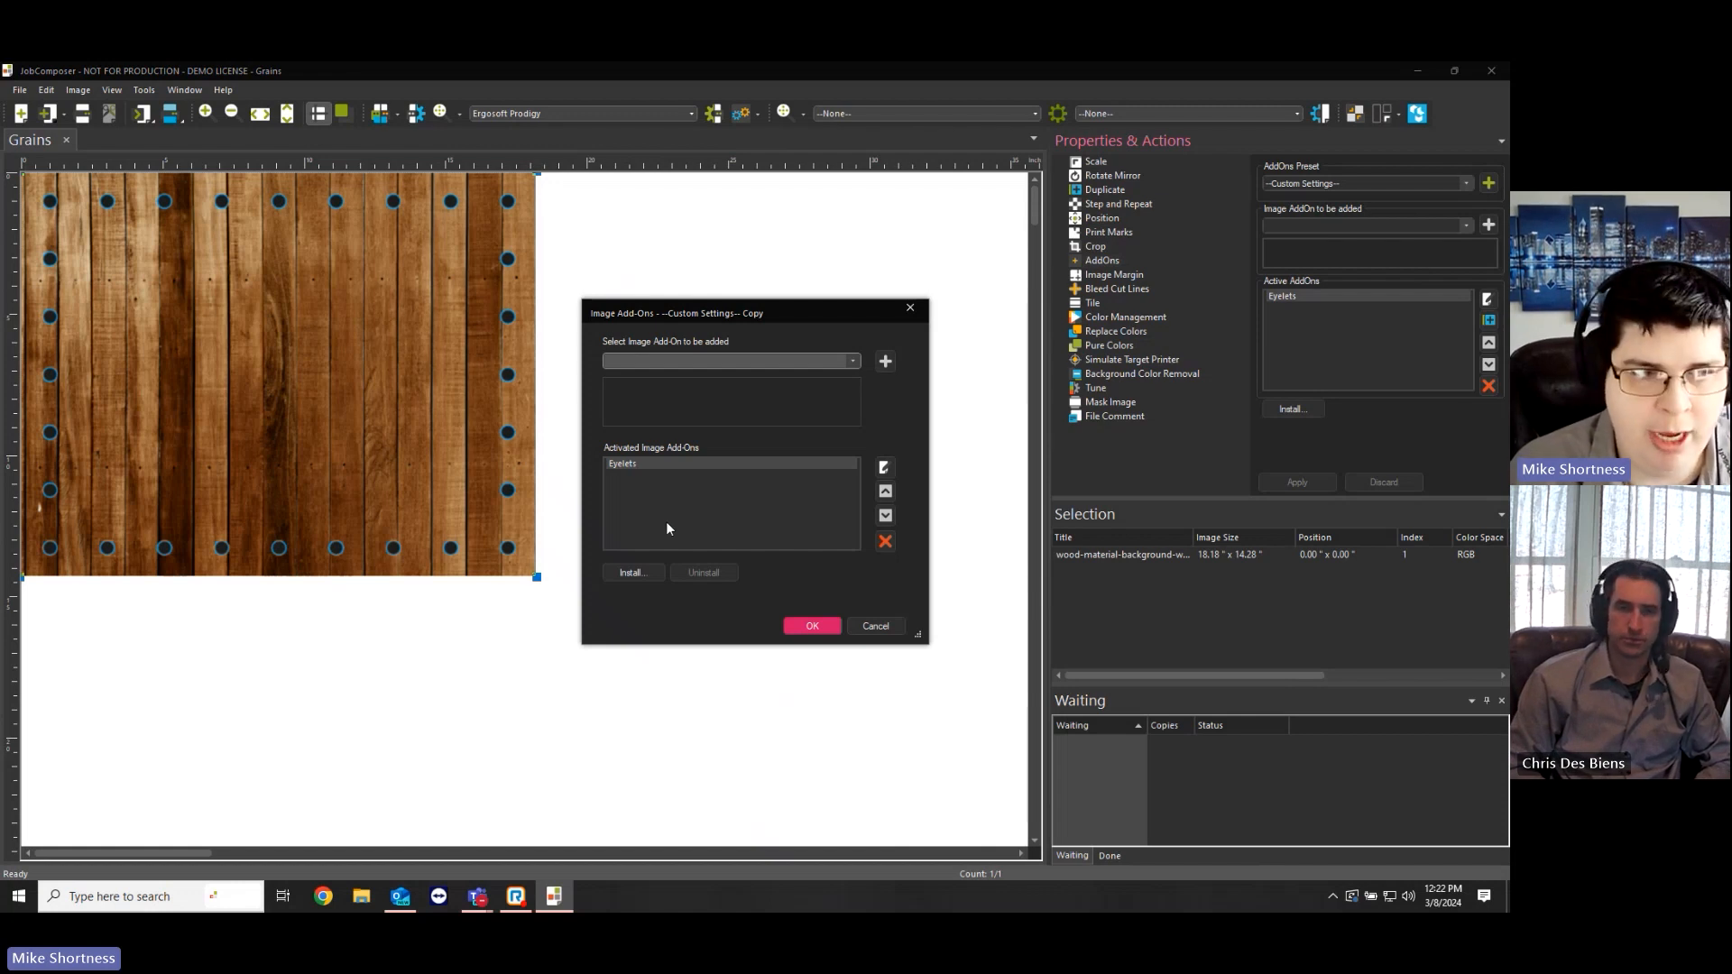
pyautogui.click(801, 626)
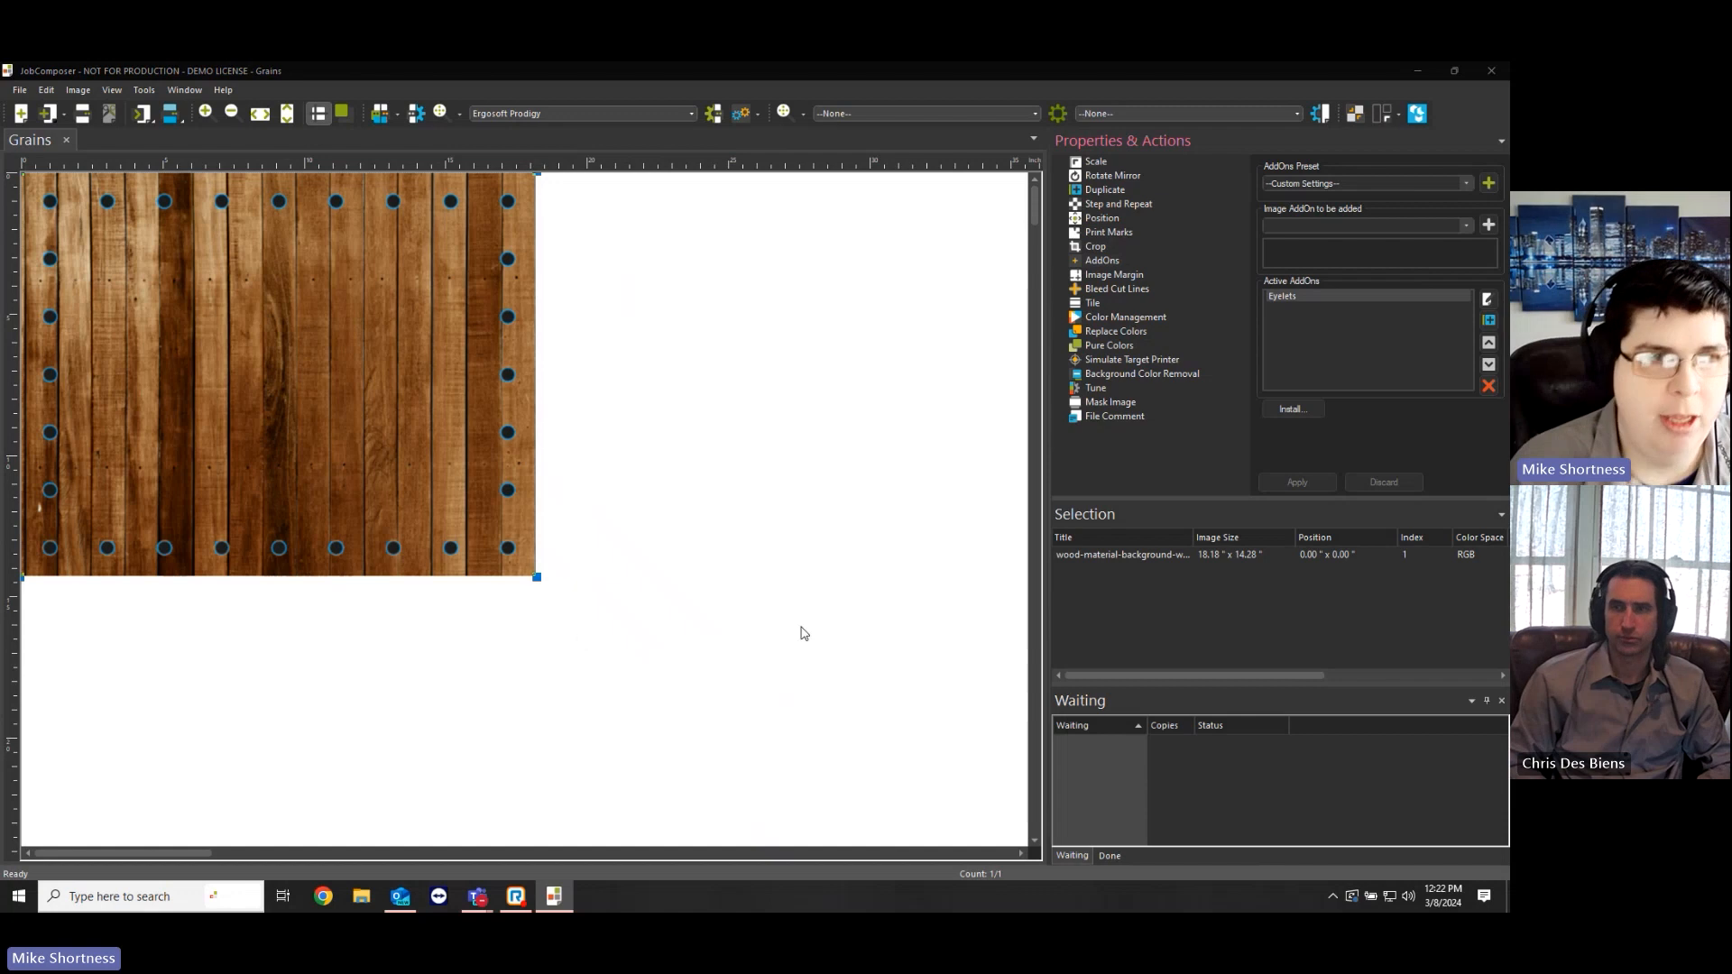
pyautogui.write('Ey')
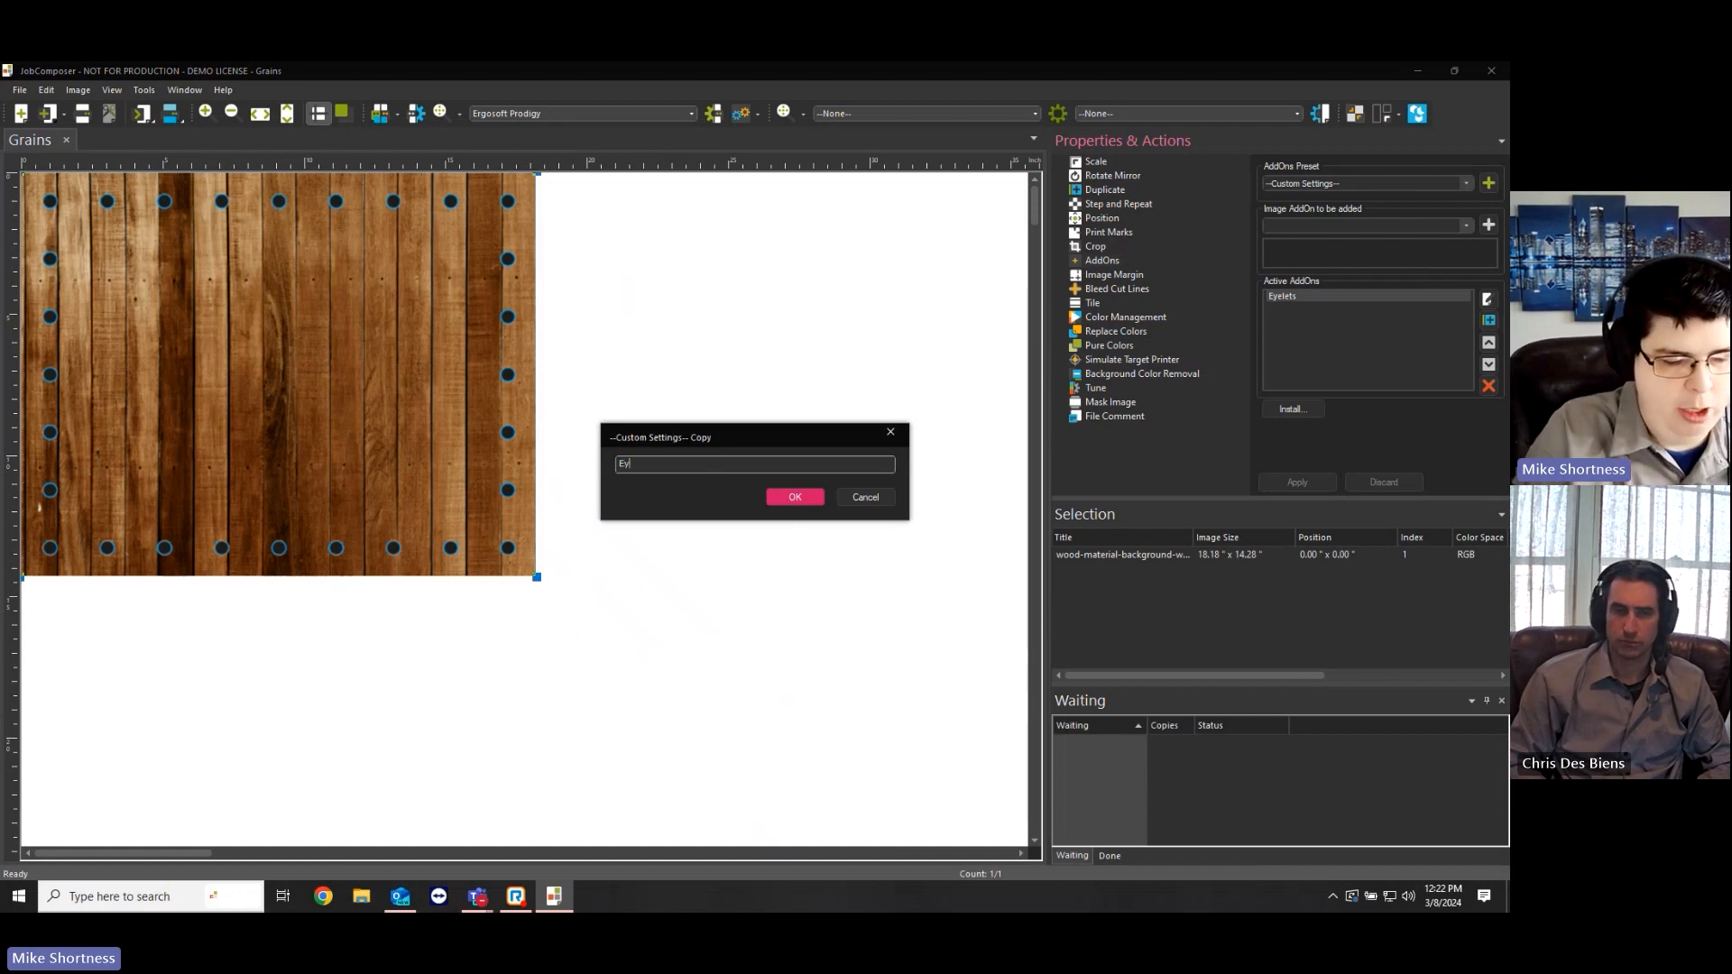
pyautogui.write('elet')
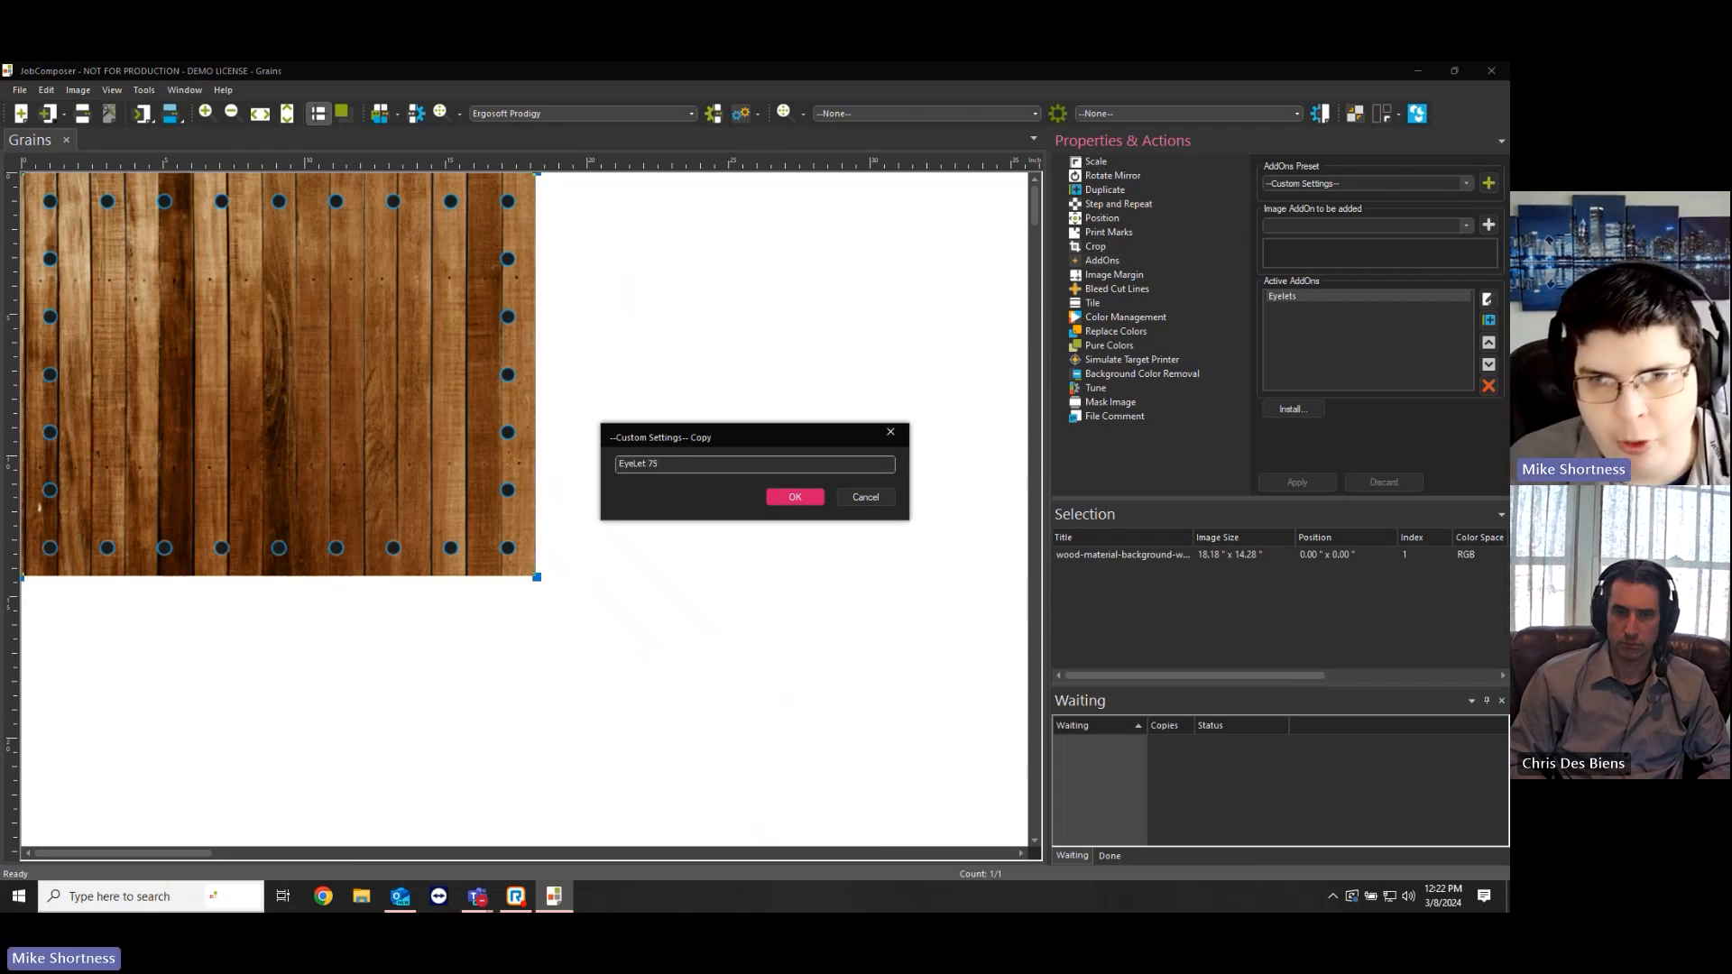
pyautogui.click(792, 499)
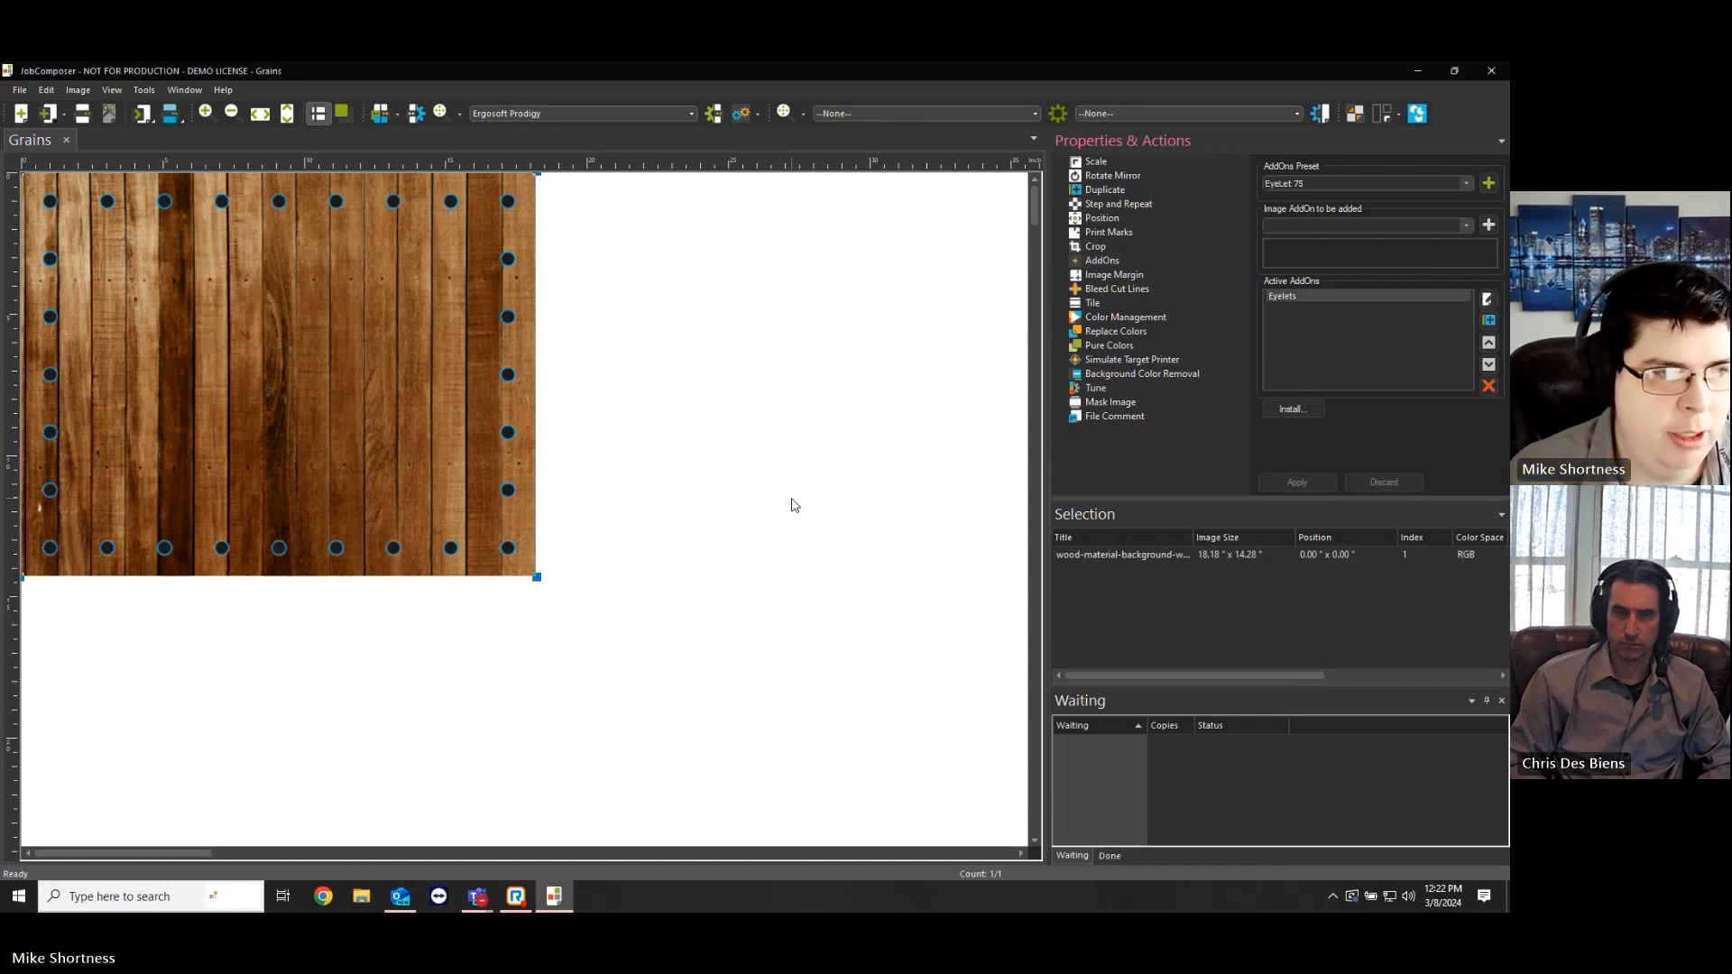
# Import a second copy of the recent wood-material-background image into the job.
pyautogui.click(731, 390)
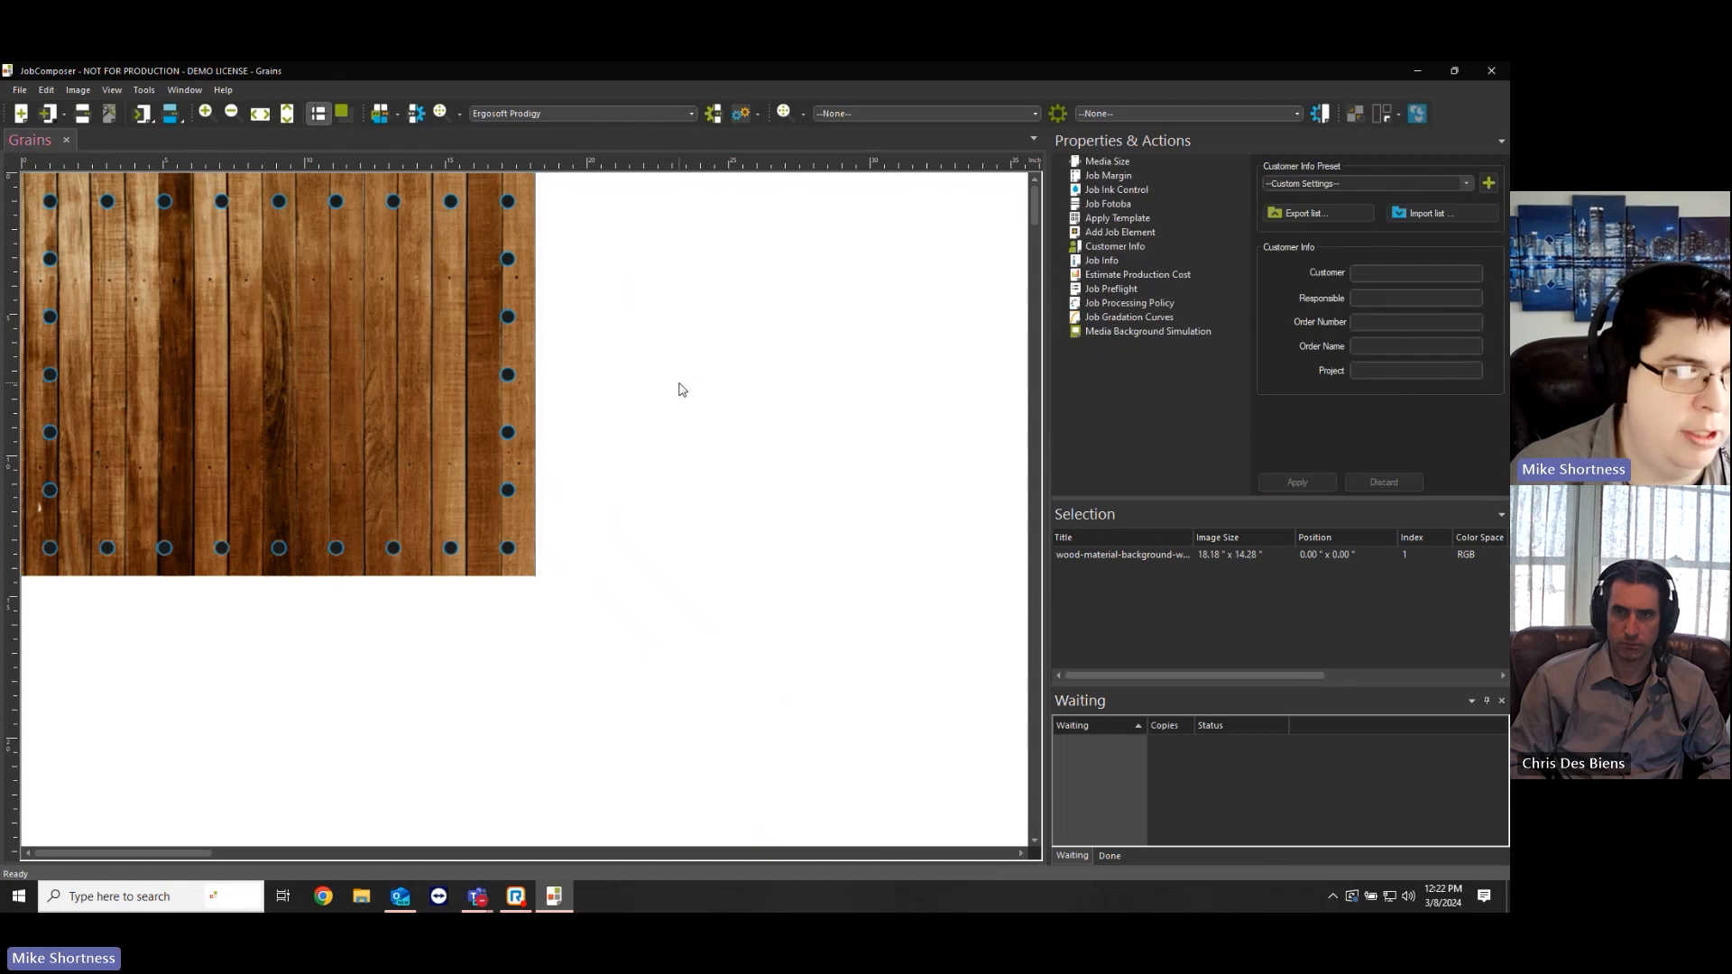
pyautogui.rightClick(680, 386)
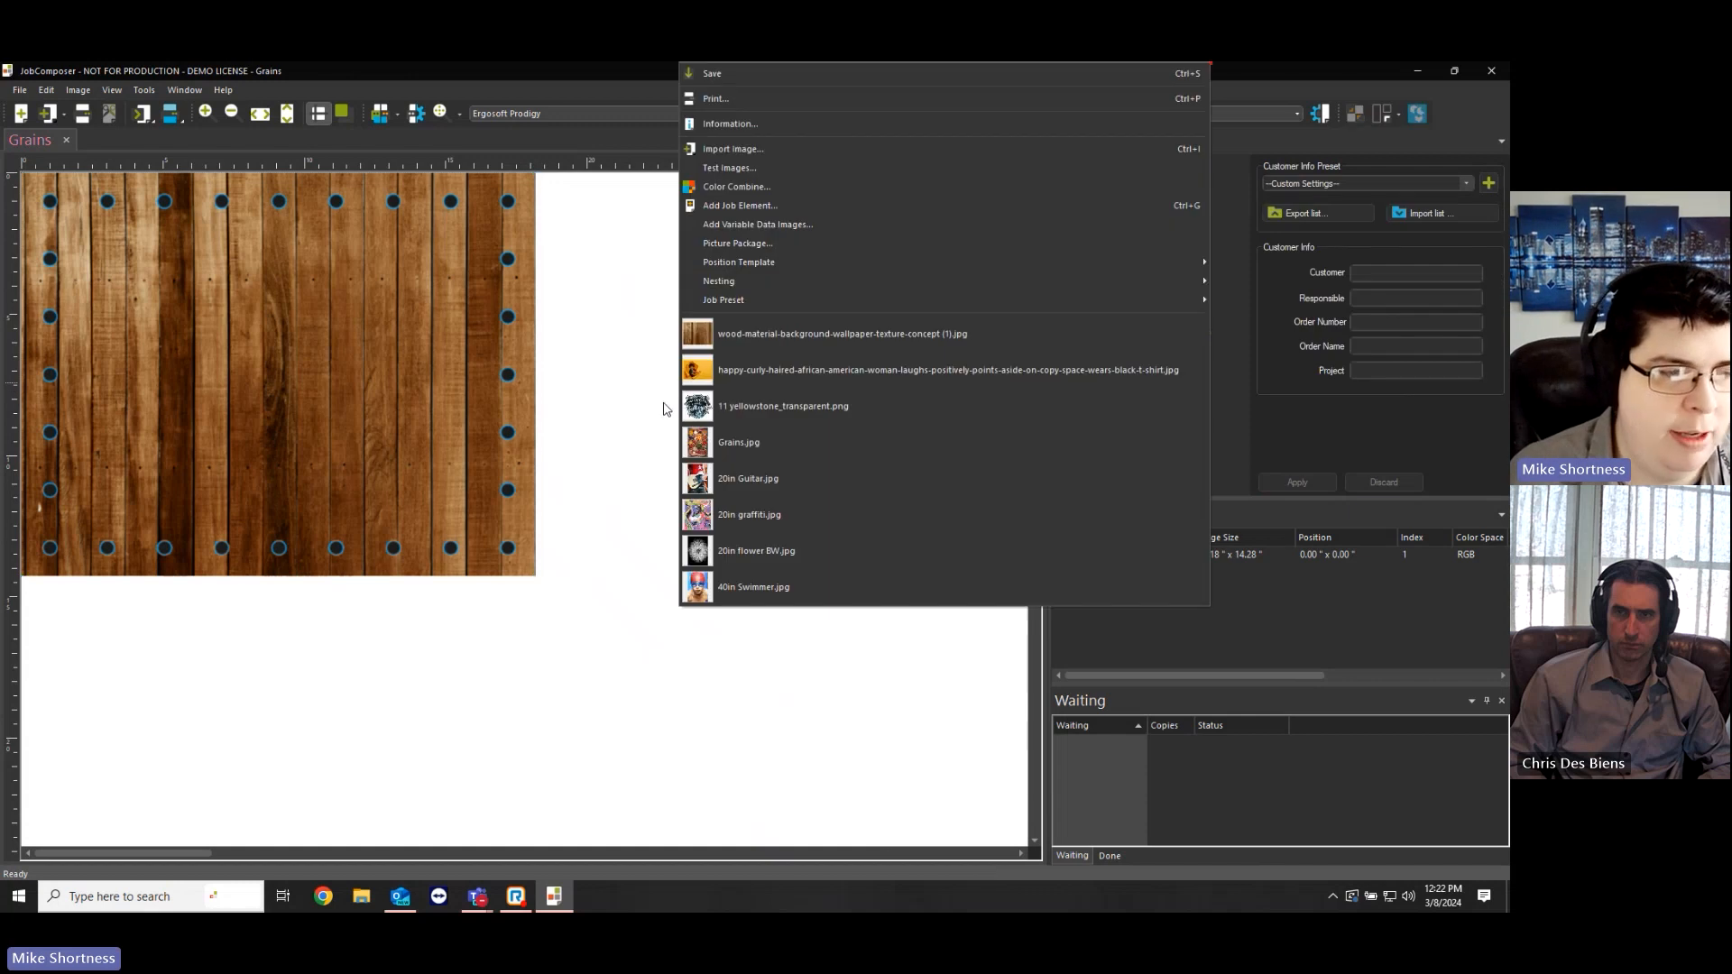
pyautogui.click(722, 336)
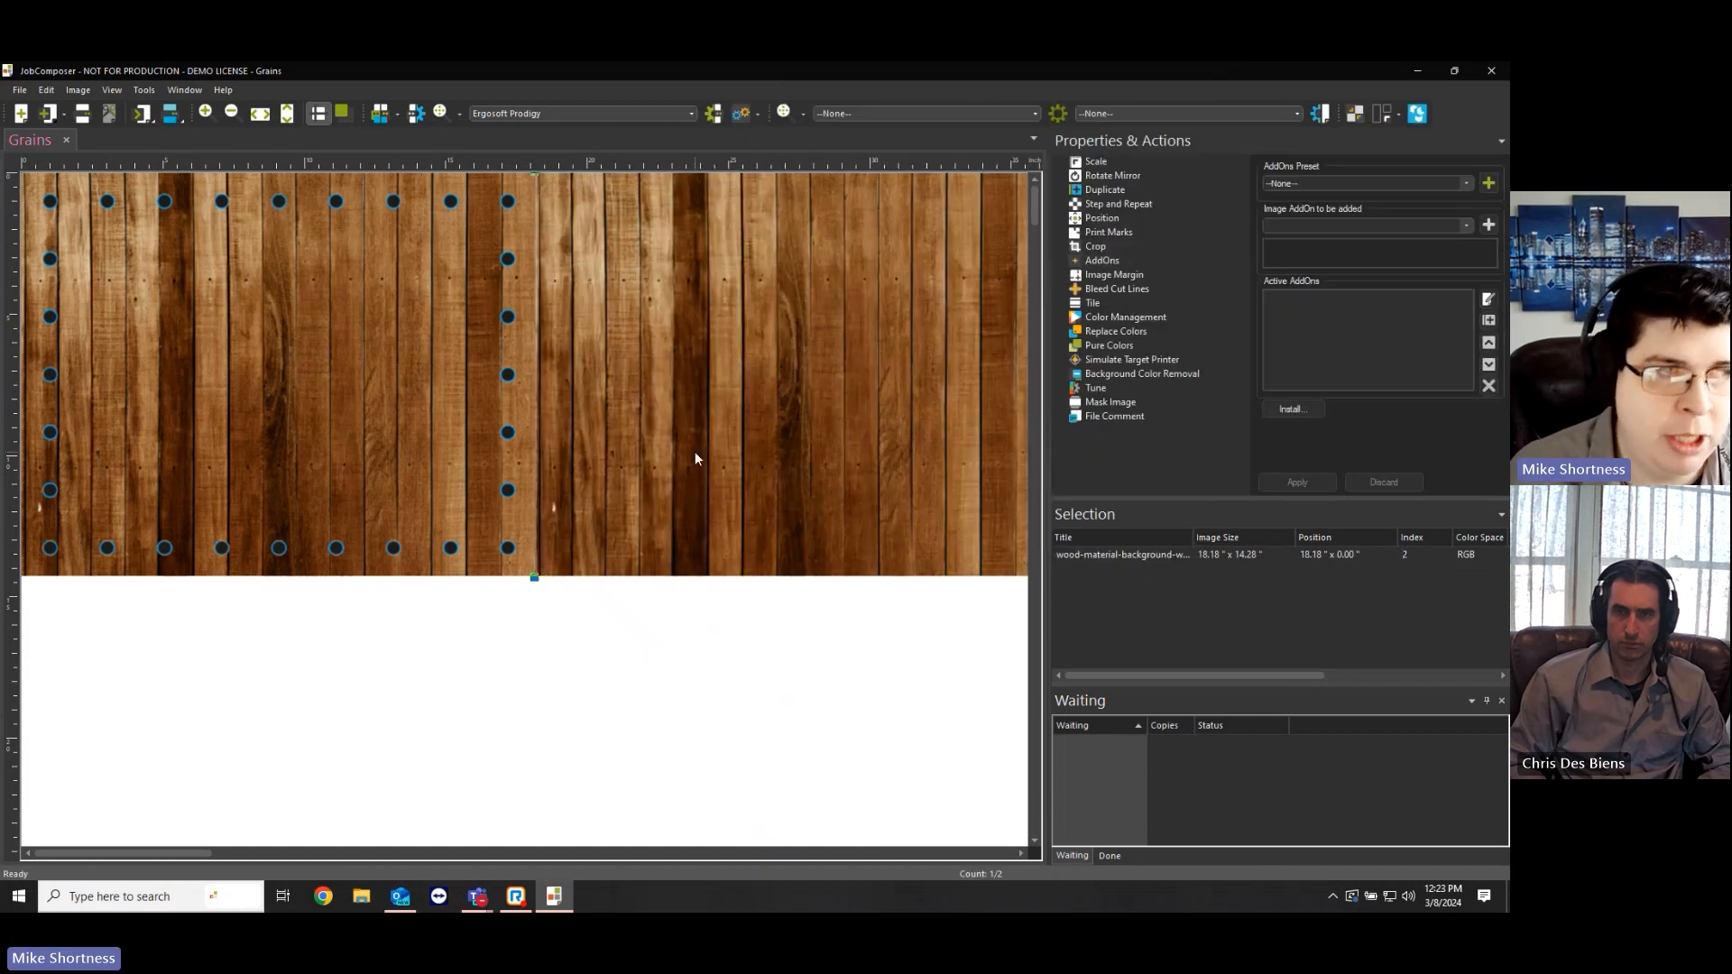
# Apply the "EyeLet 75" AddOns preset to the second wood image.
pyautogui.click(1272, 185)
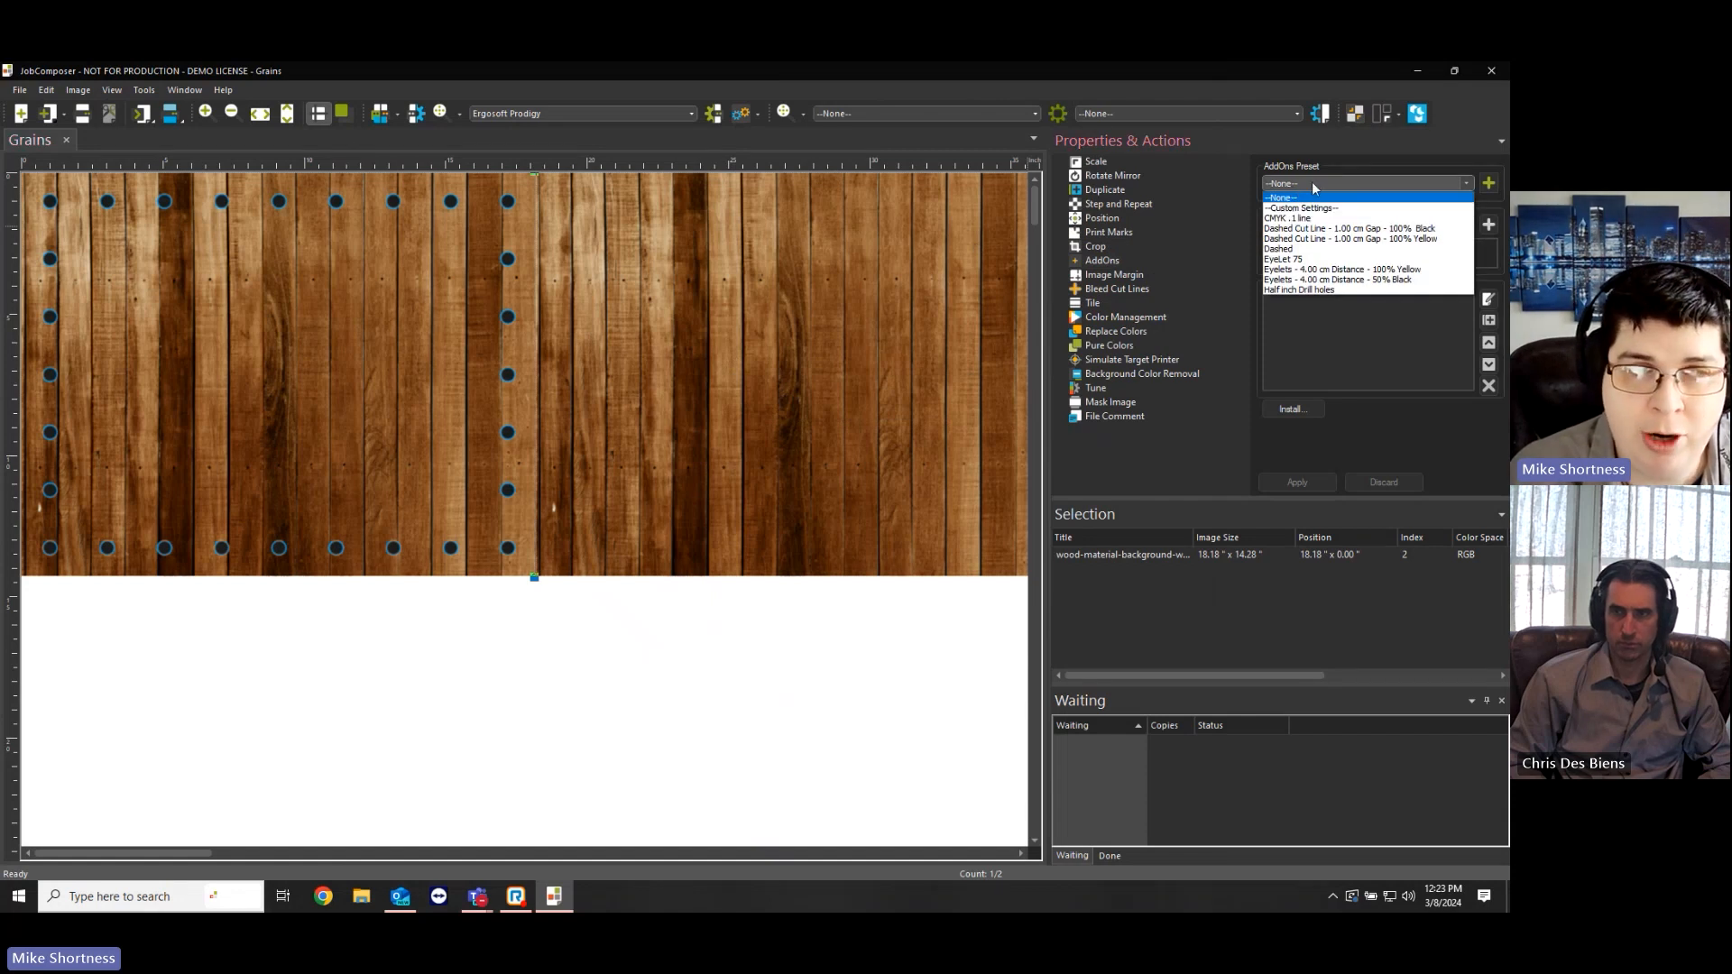
pyautogui.click(1297, 259)
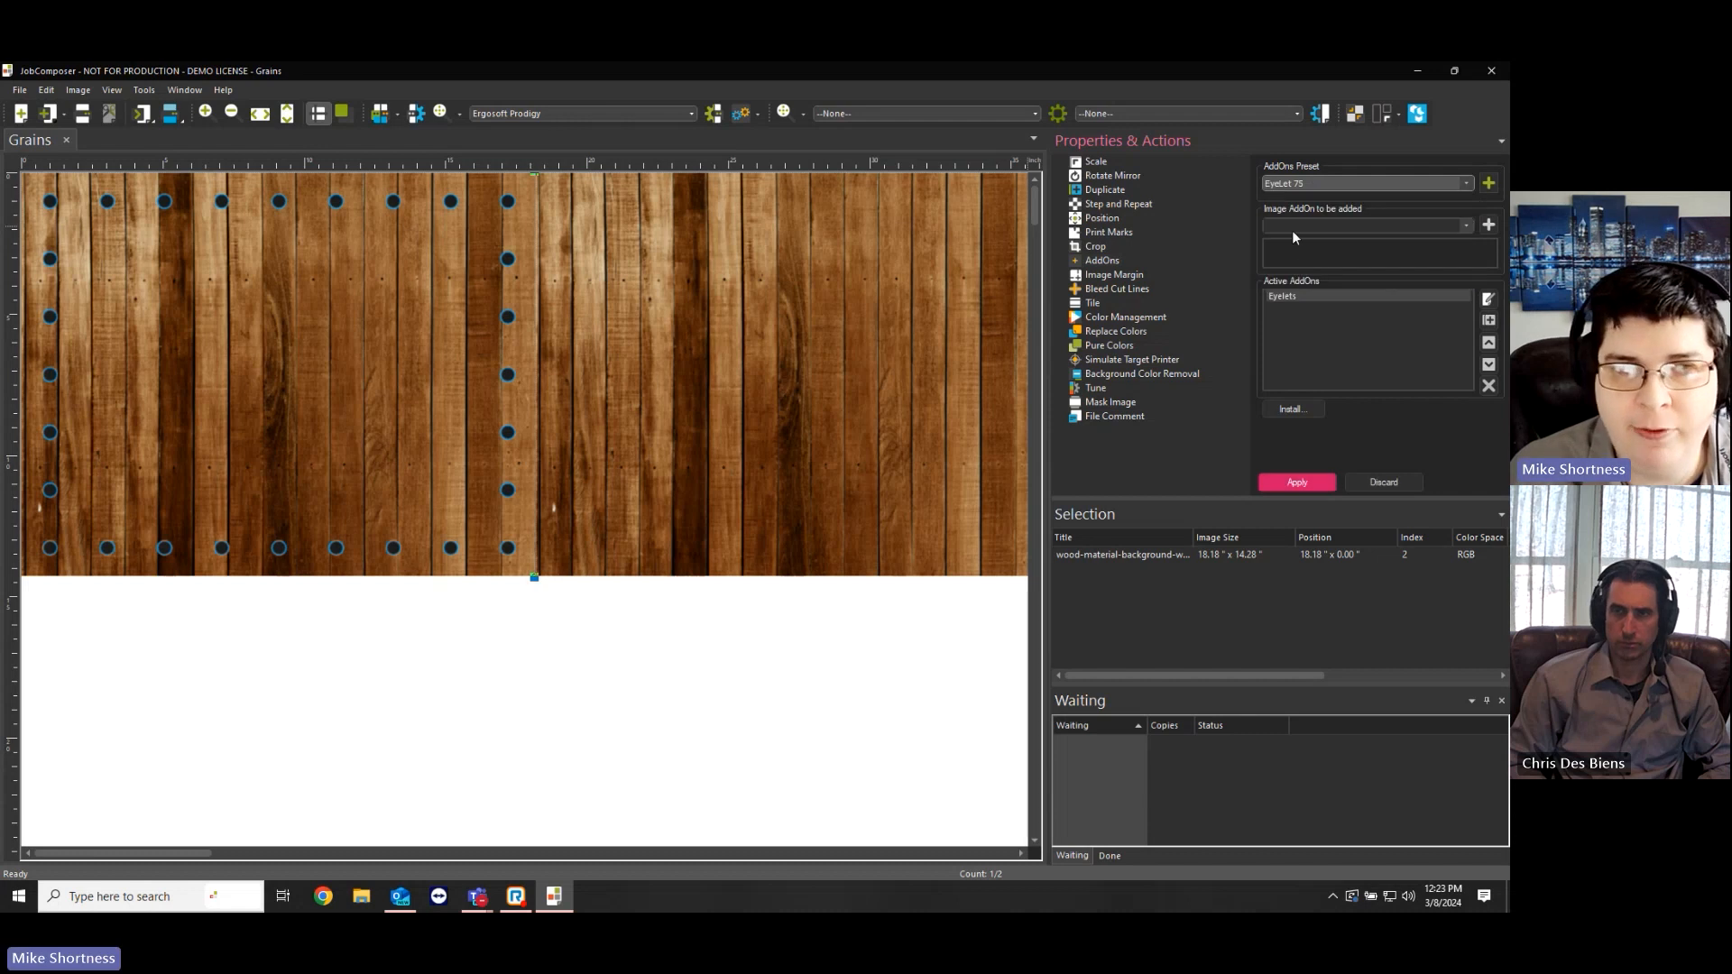
pyautogui.click(1296, 480)
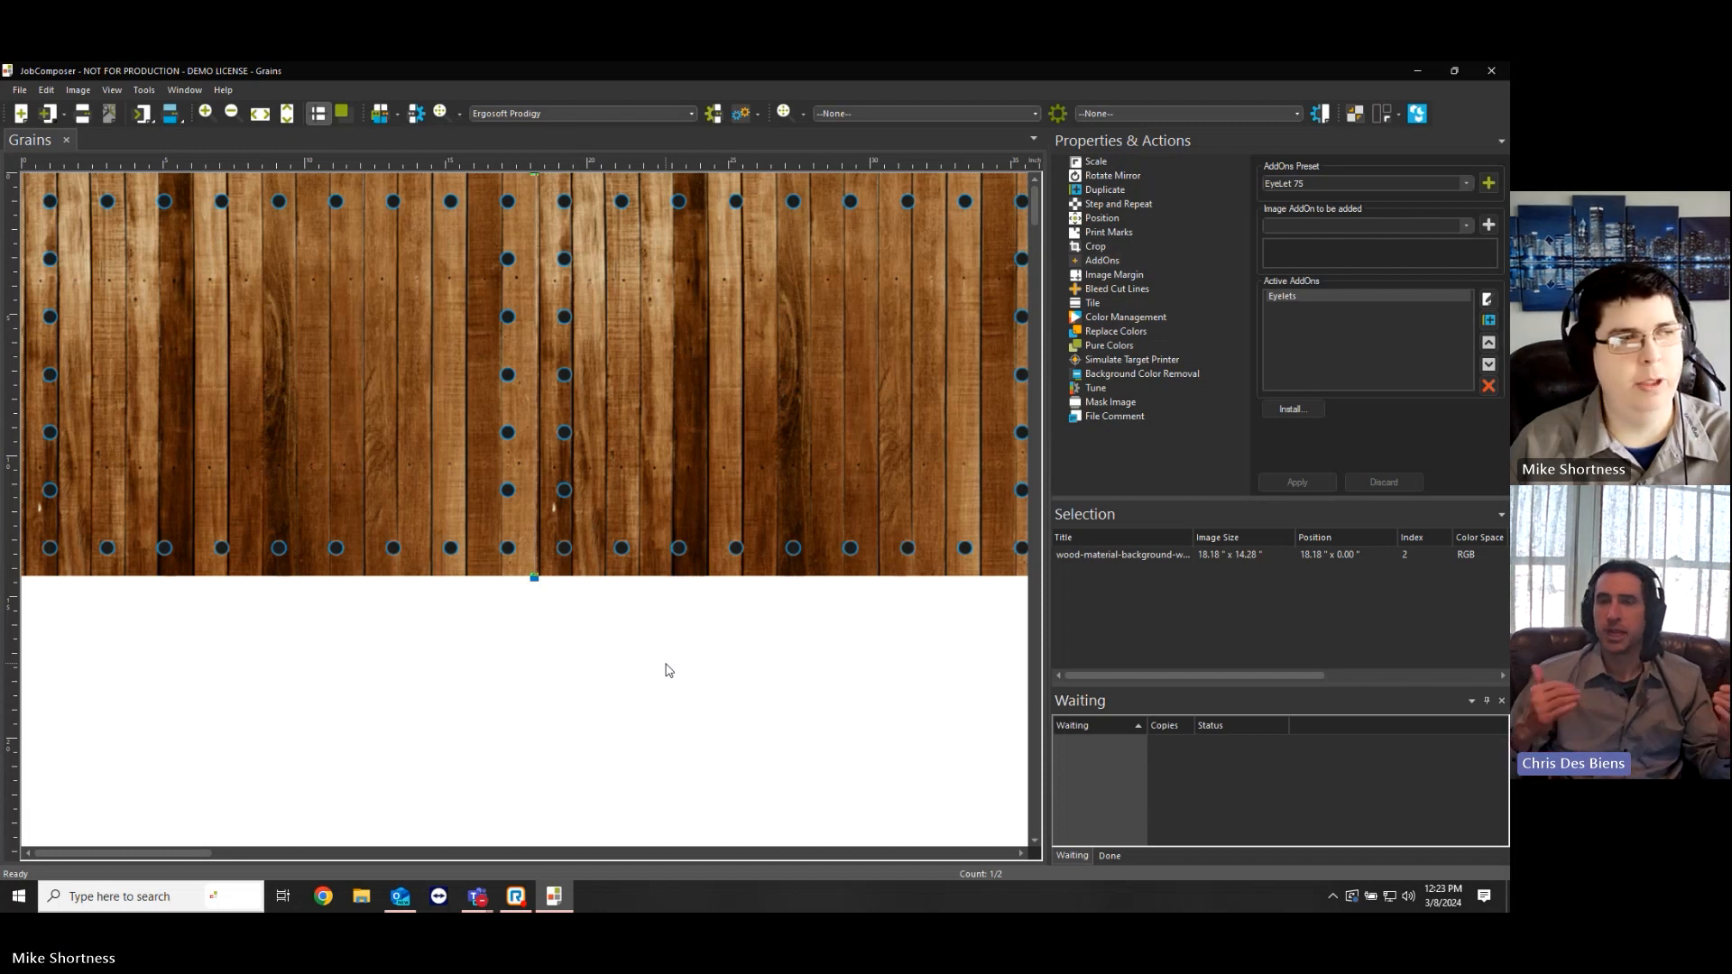
pyautogui.scroll(-2, 666, 670)
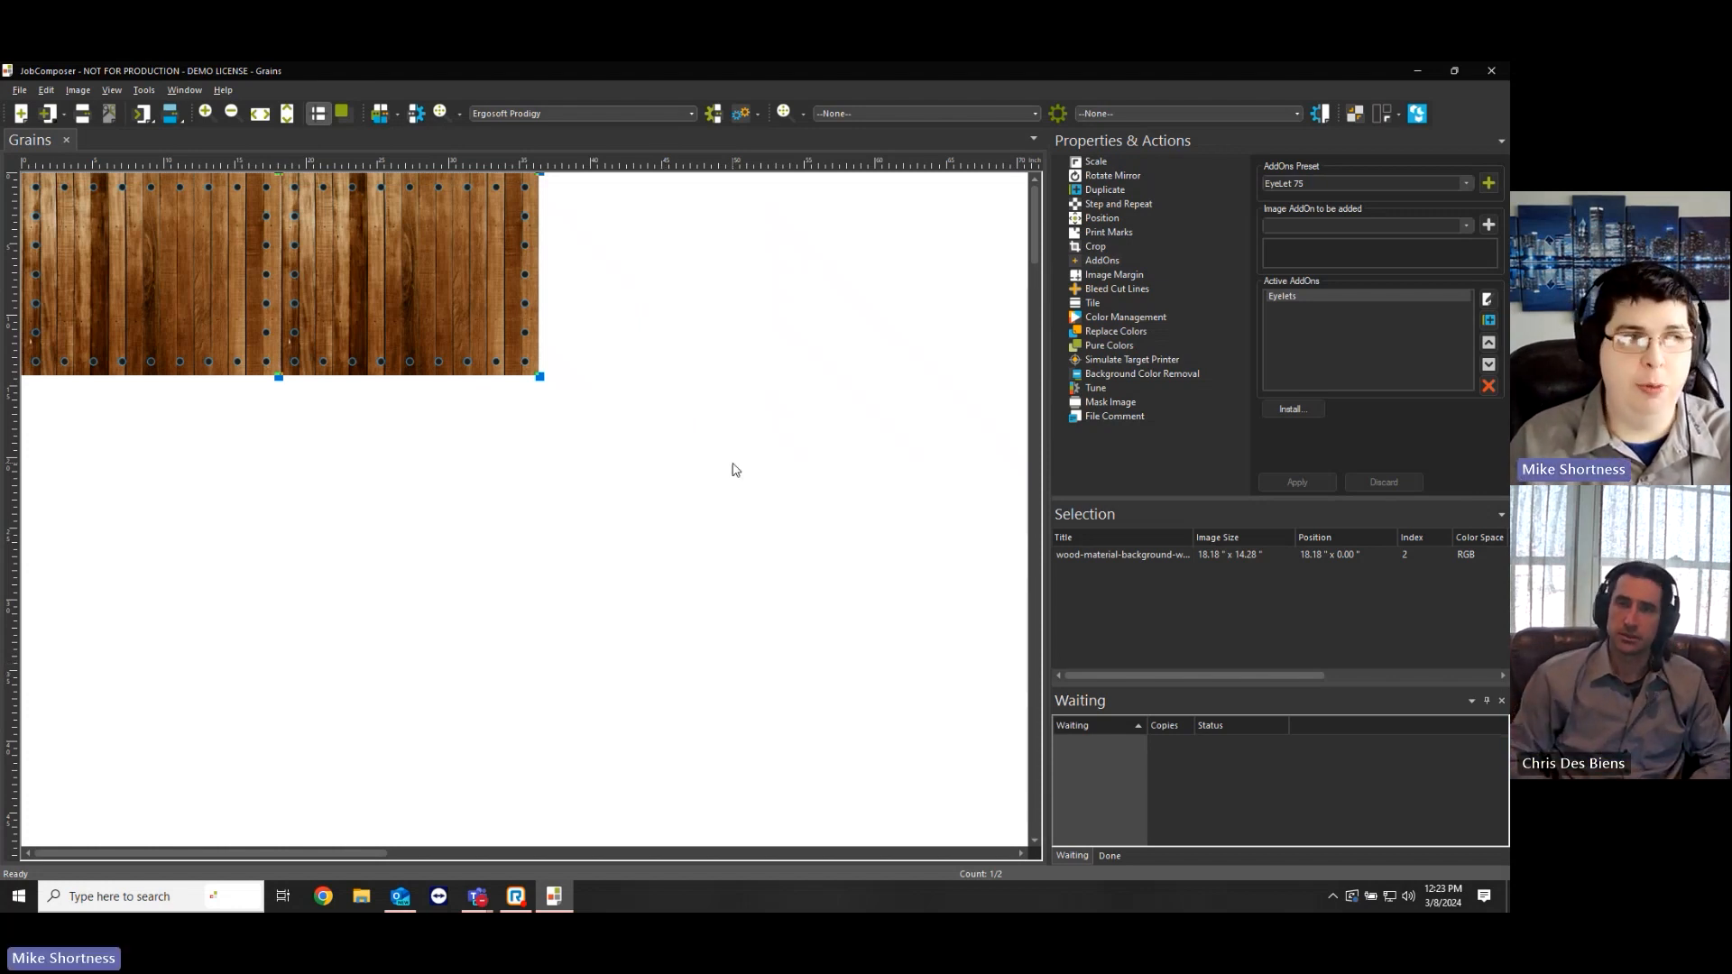
pyautogui.click(821, 350)
pyautogui.click(447, 268)
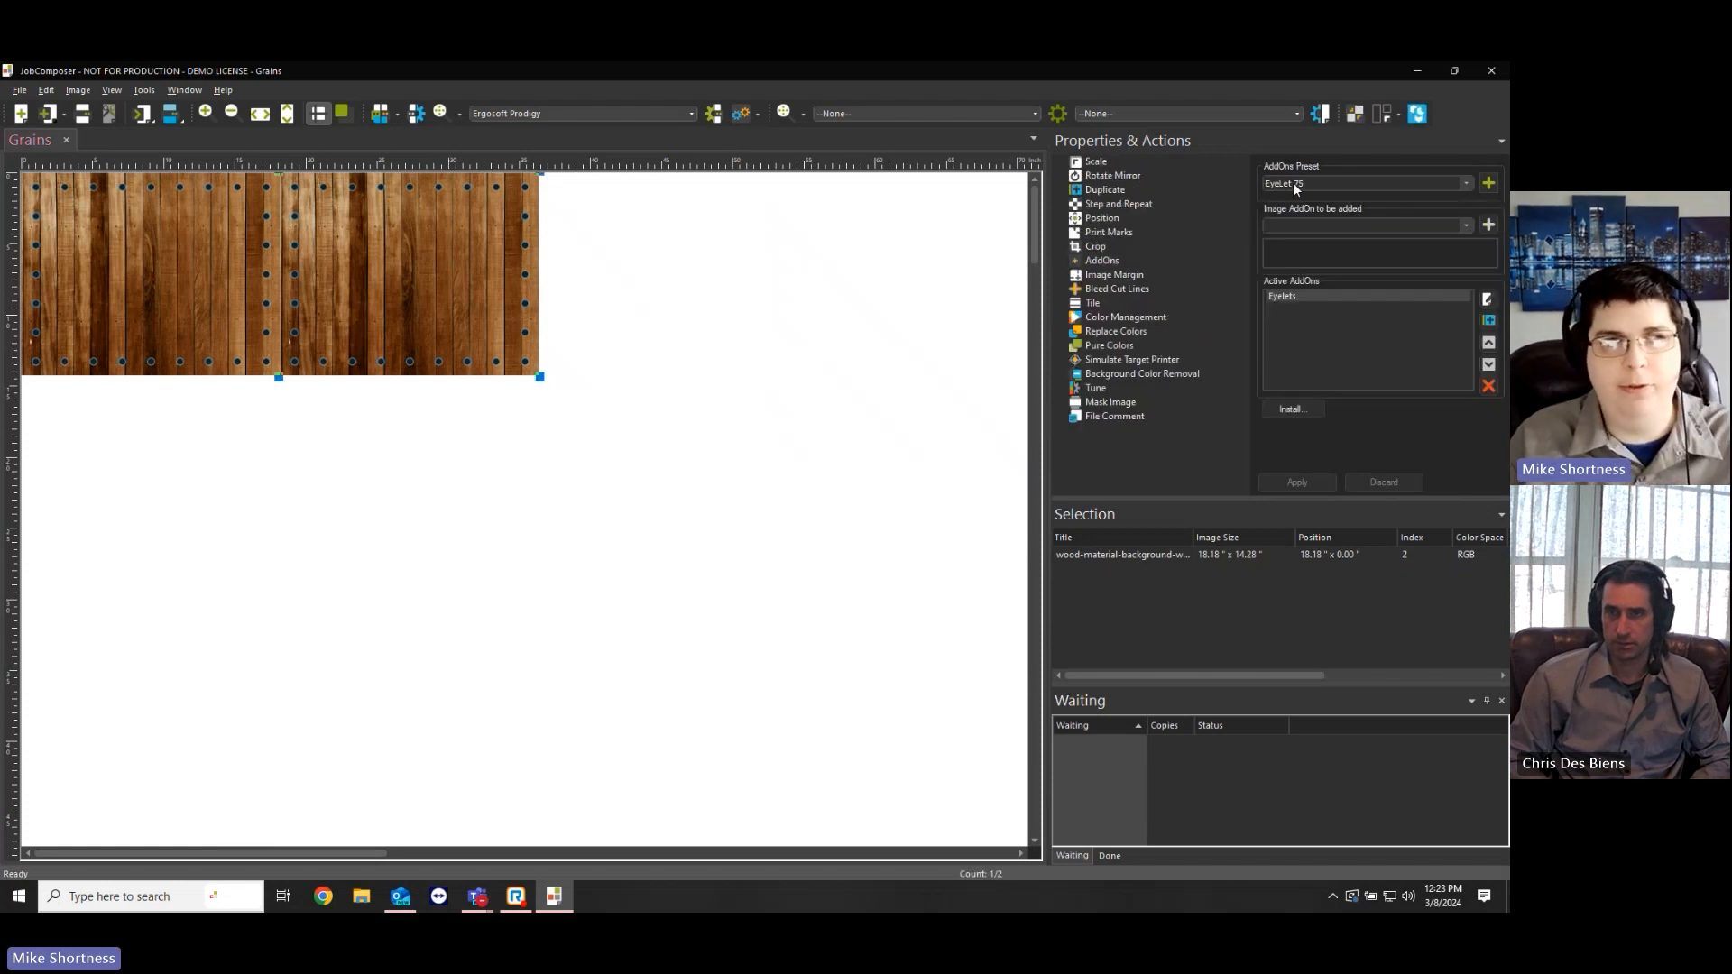
pyautogui.click(1036, 115)
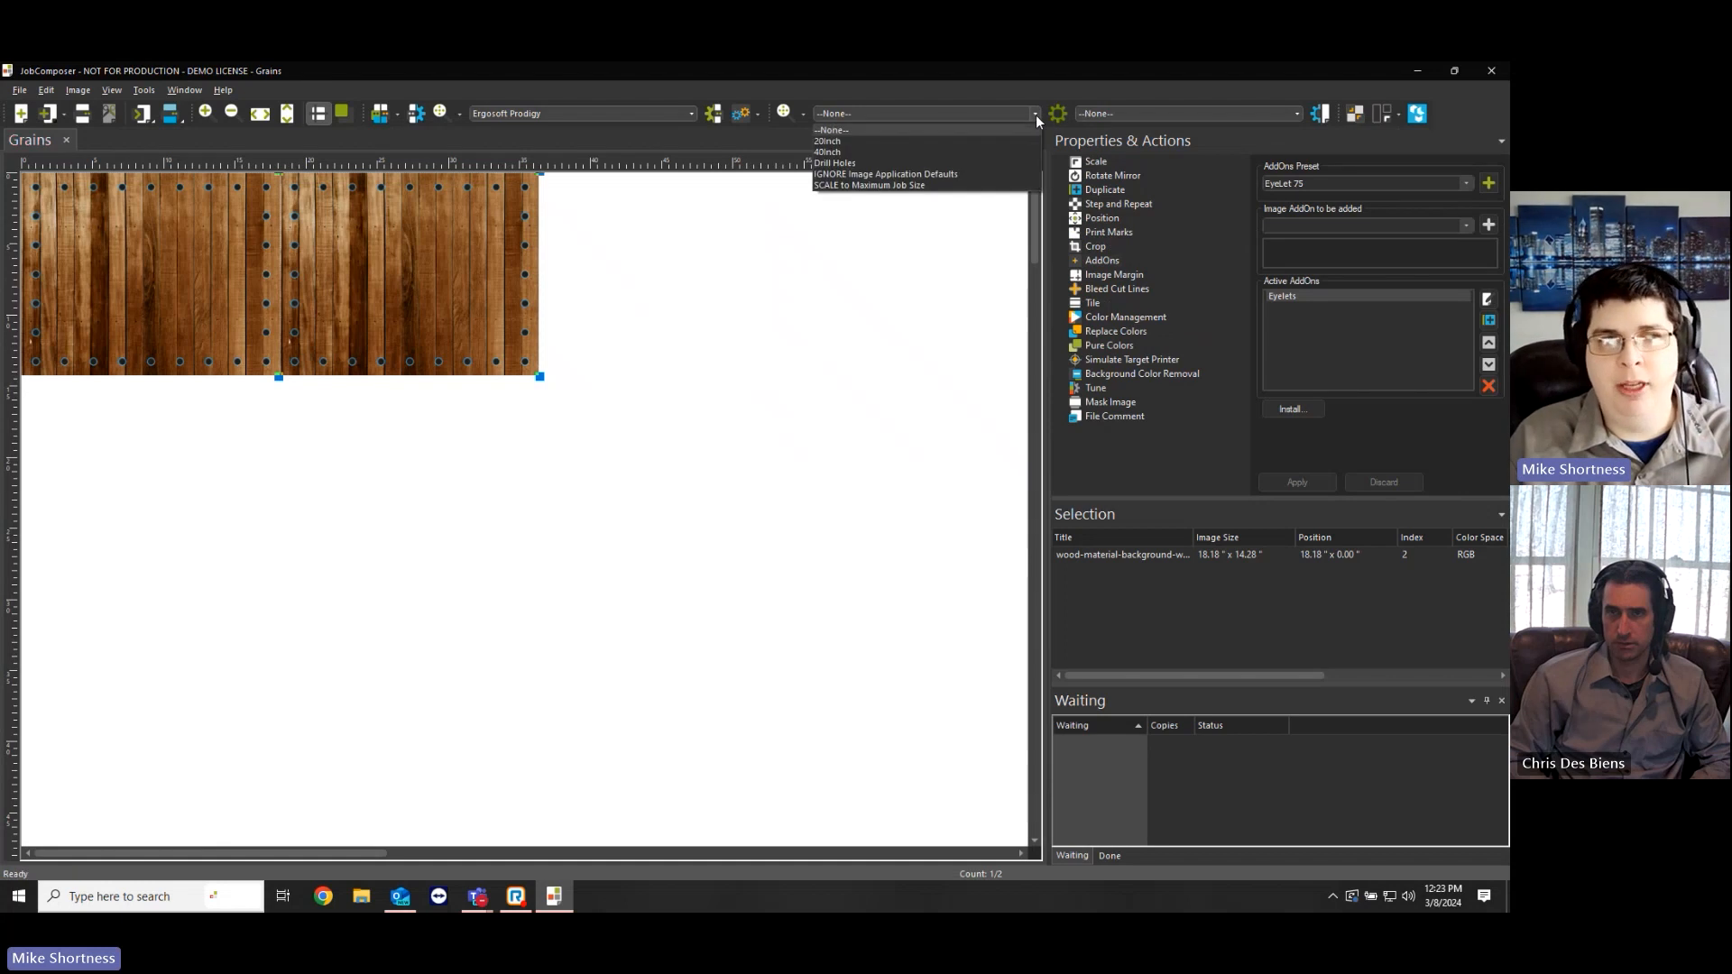
pyautogui.click(1035, 115)
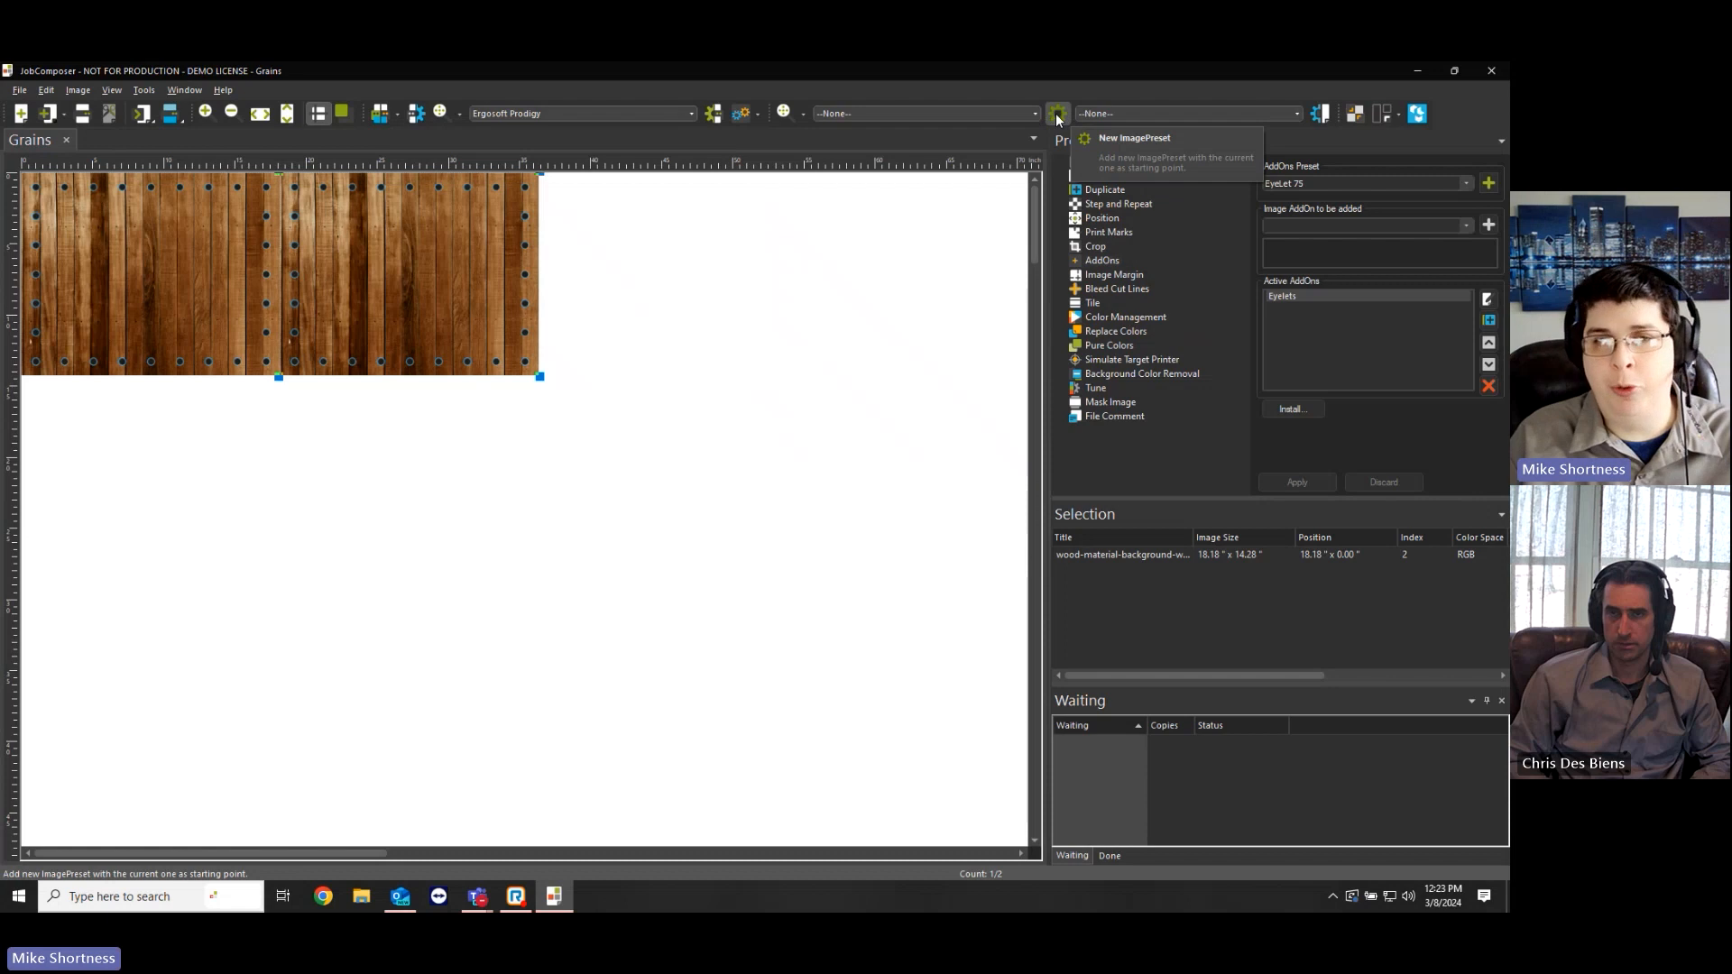
# Start a new image preset with image add-ons turned on and the "EyeLet 75" add-on preset chosen.
pyautogui.click(1055, 112)
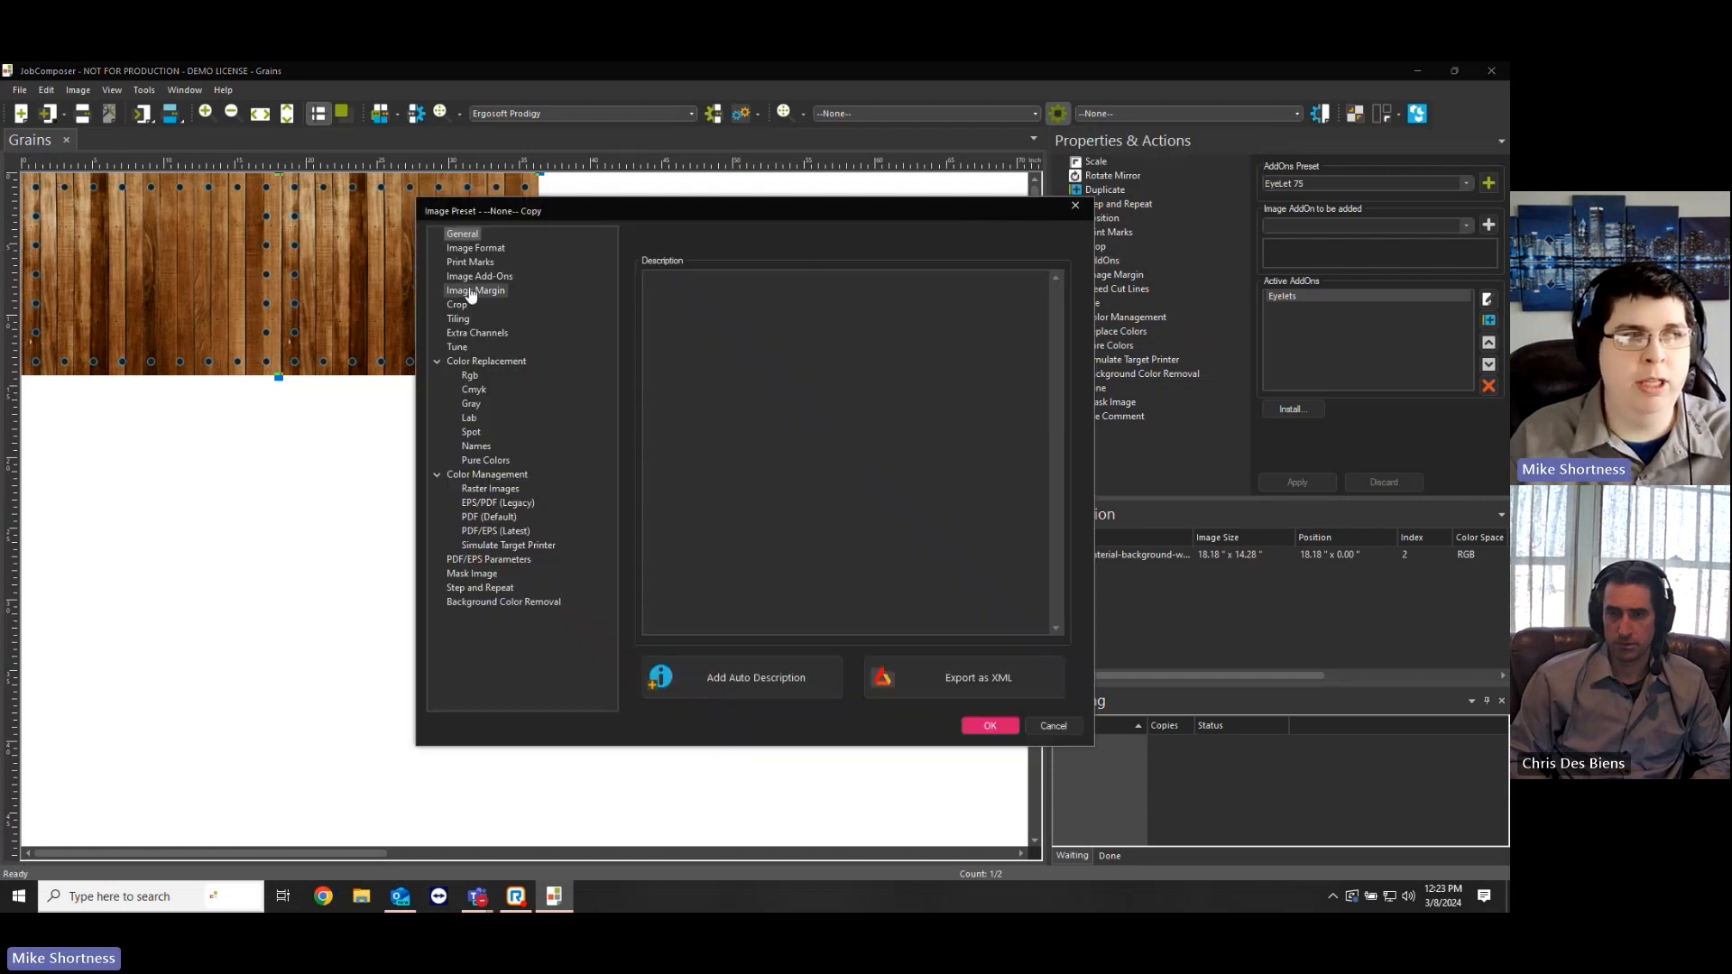
pyautogui.click(473, 280)
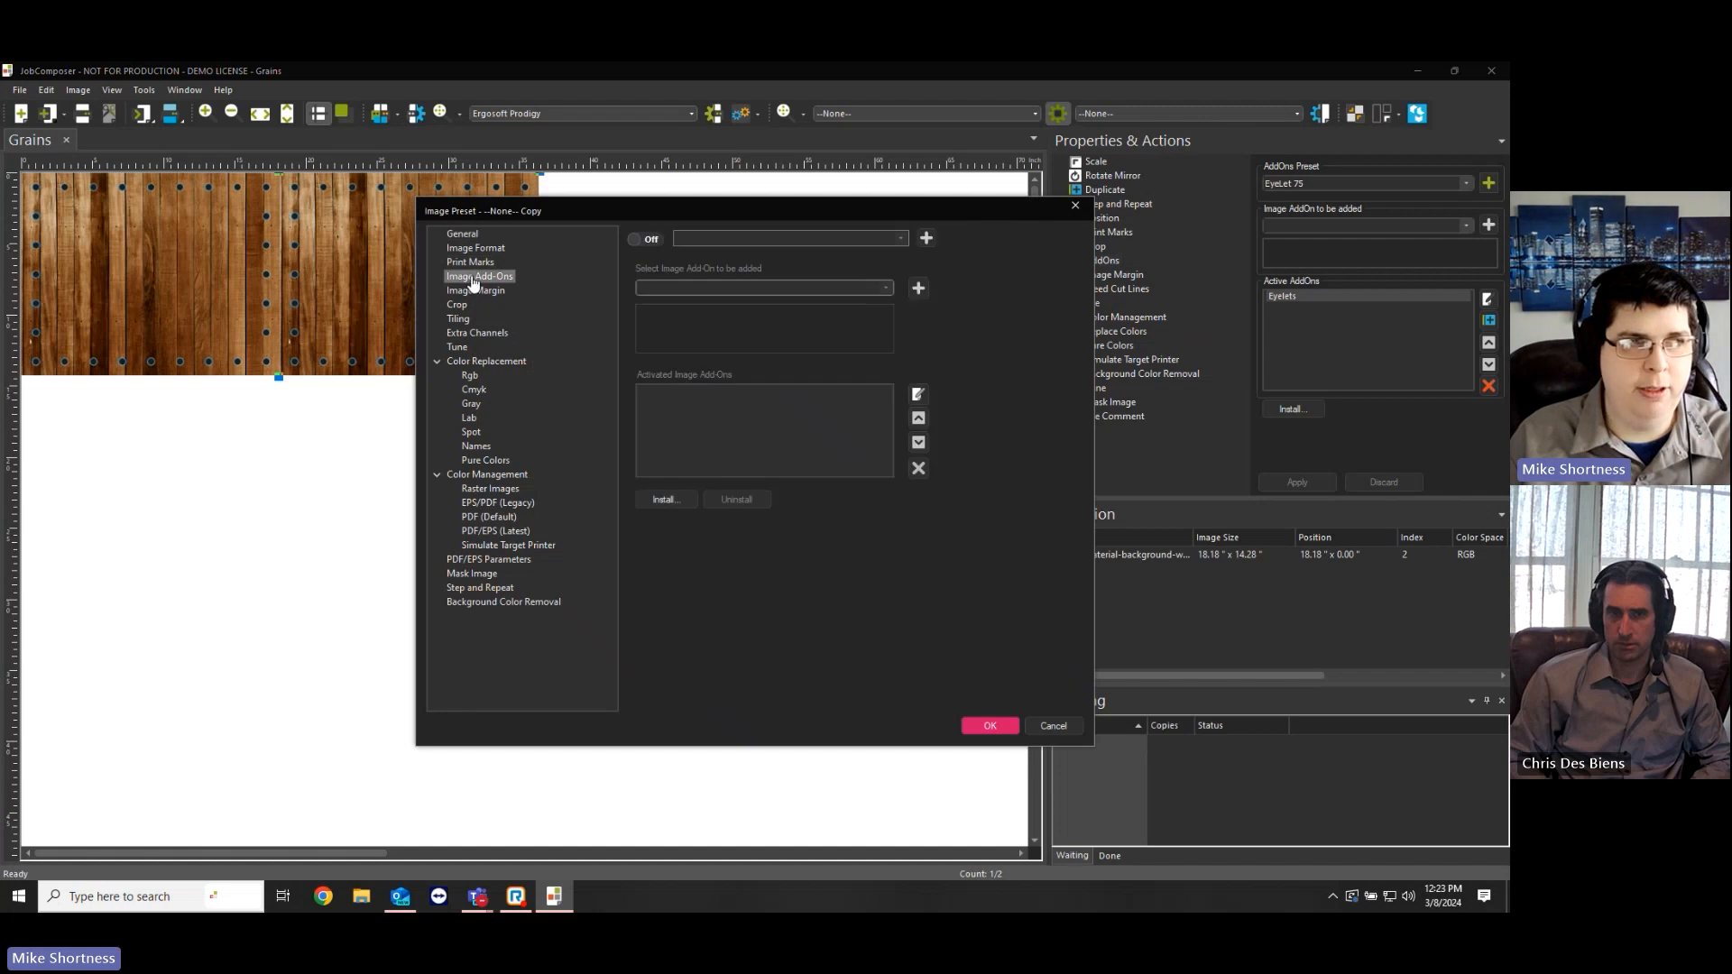
pyautogui.click(637, 245)
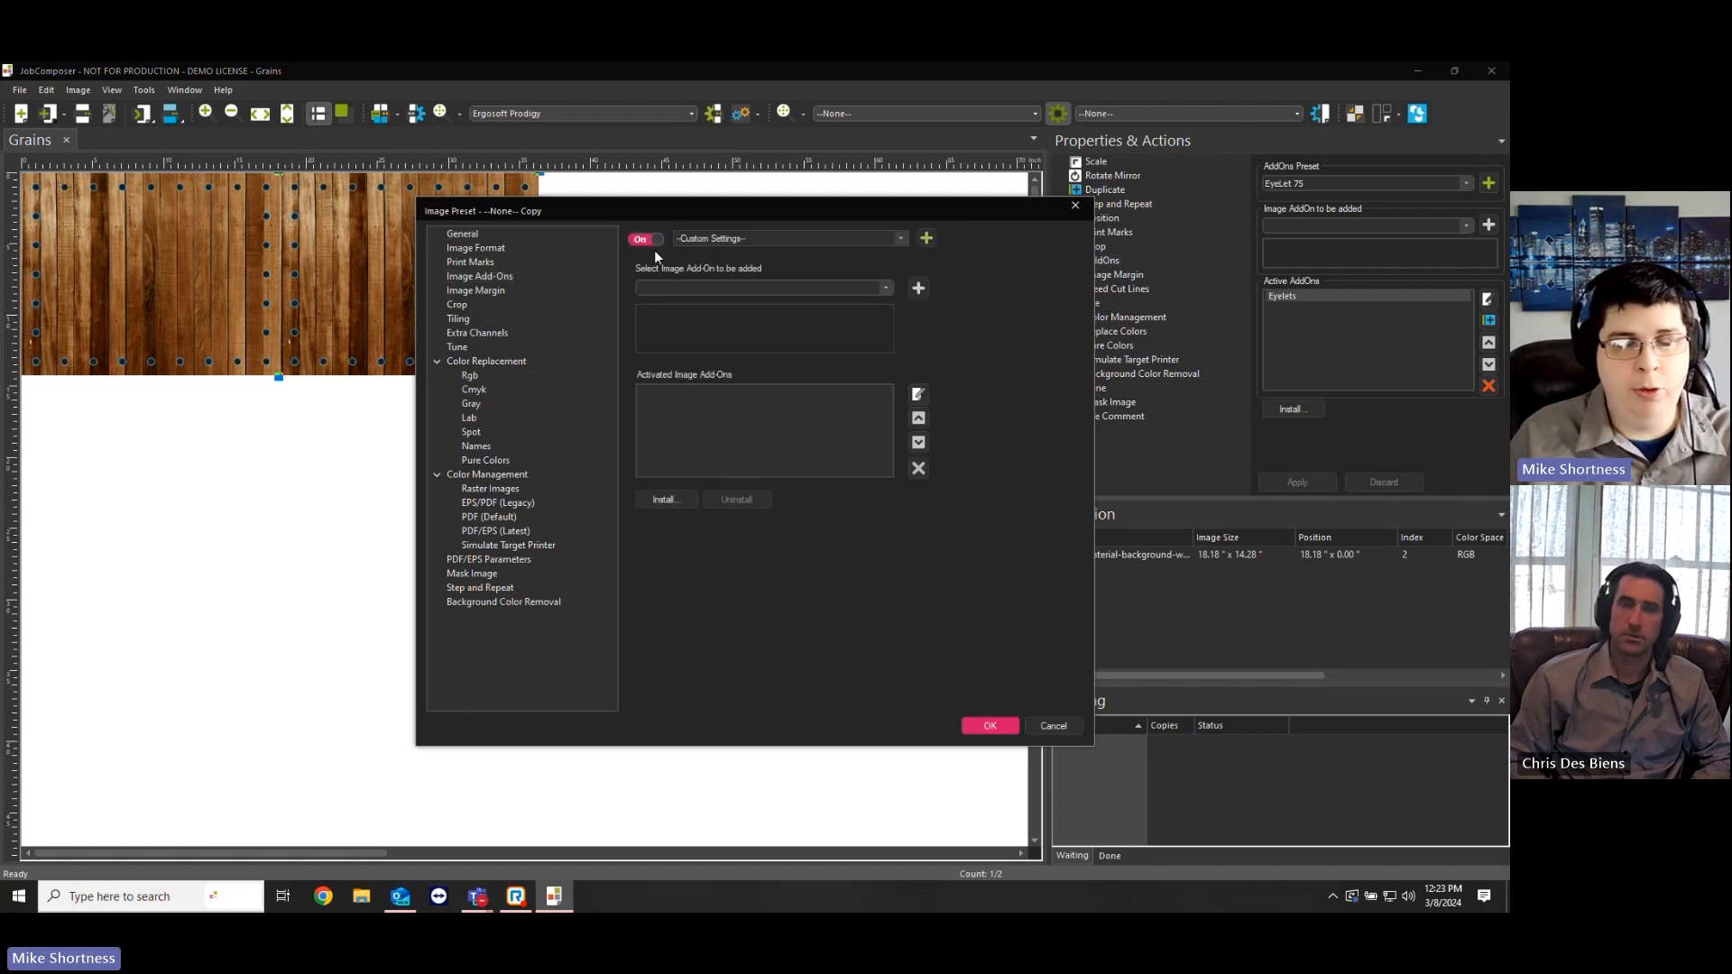
pyautogui.click(749, 240)
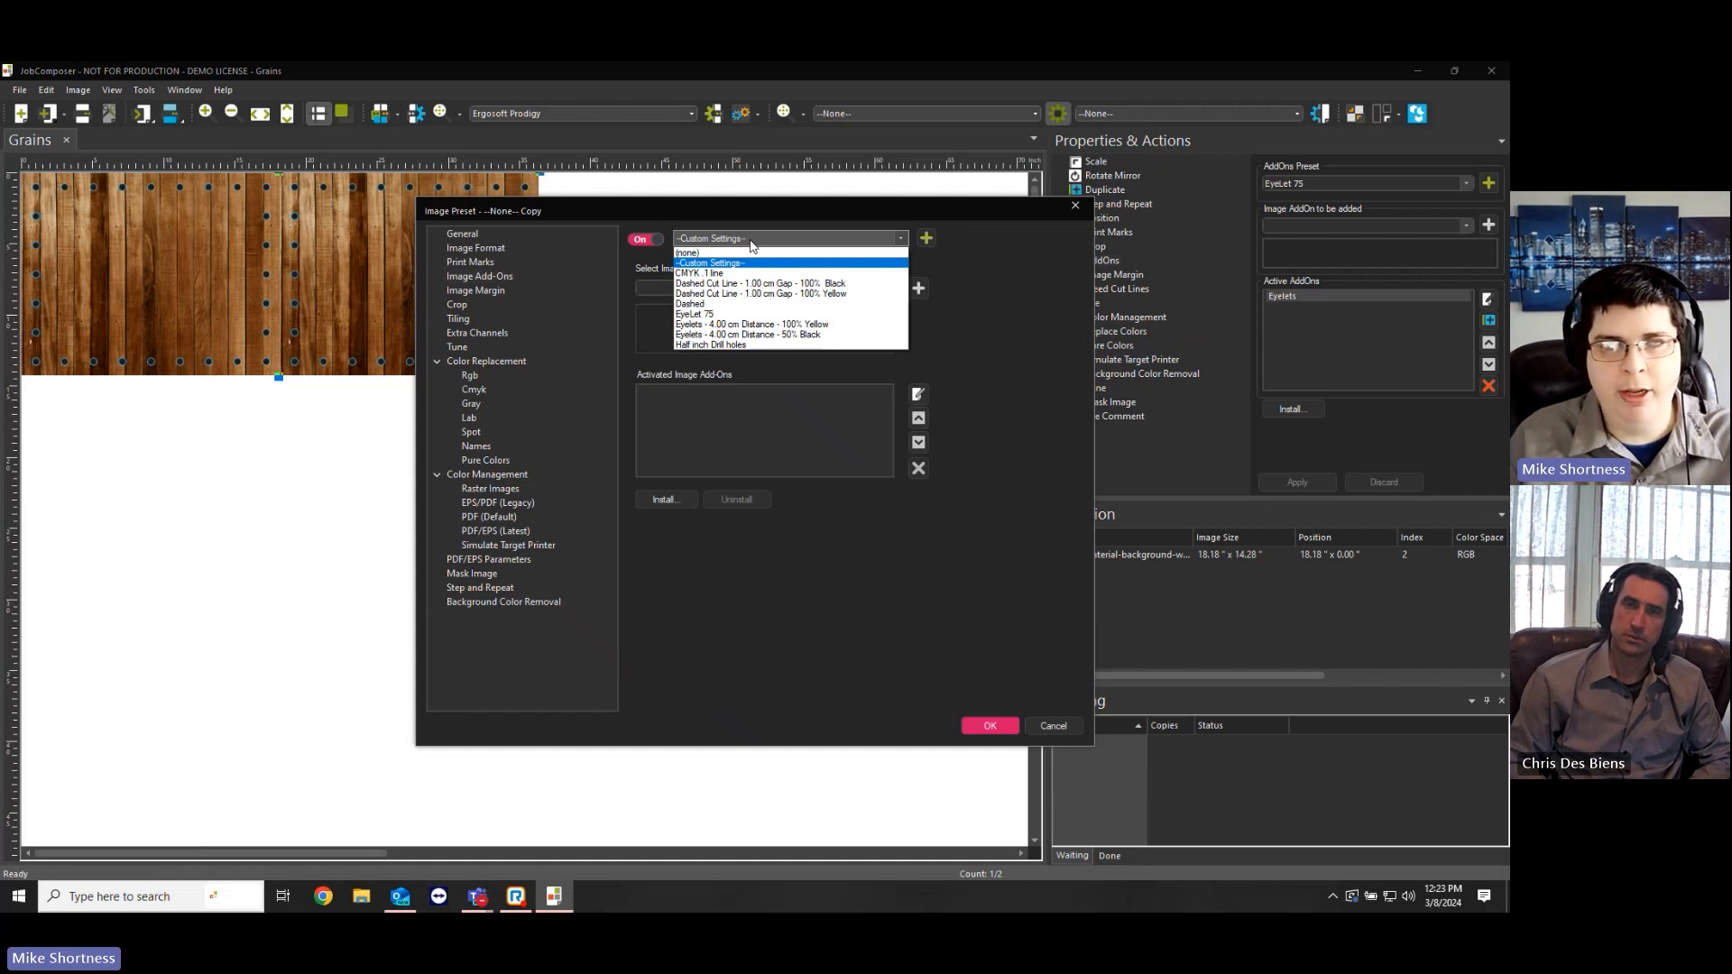
pyautogui.click(715, 315)
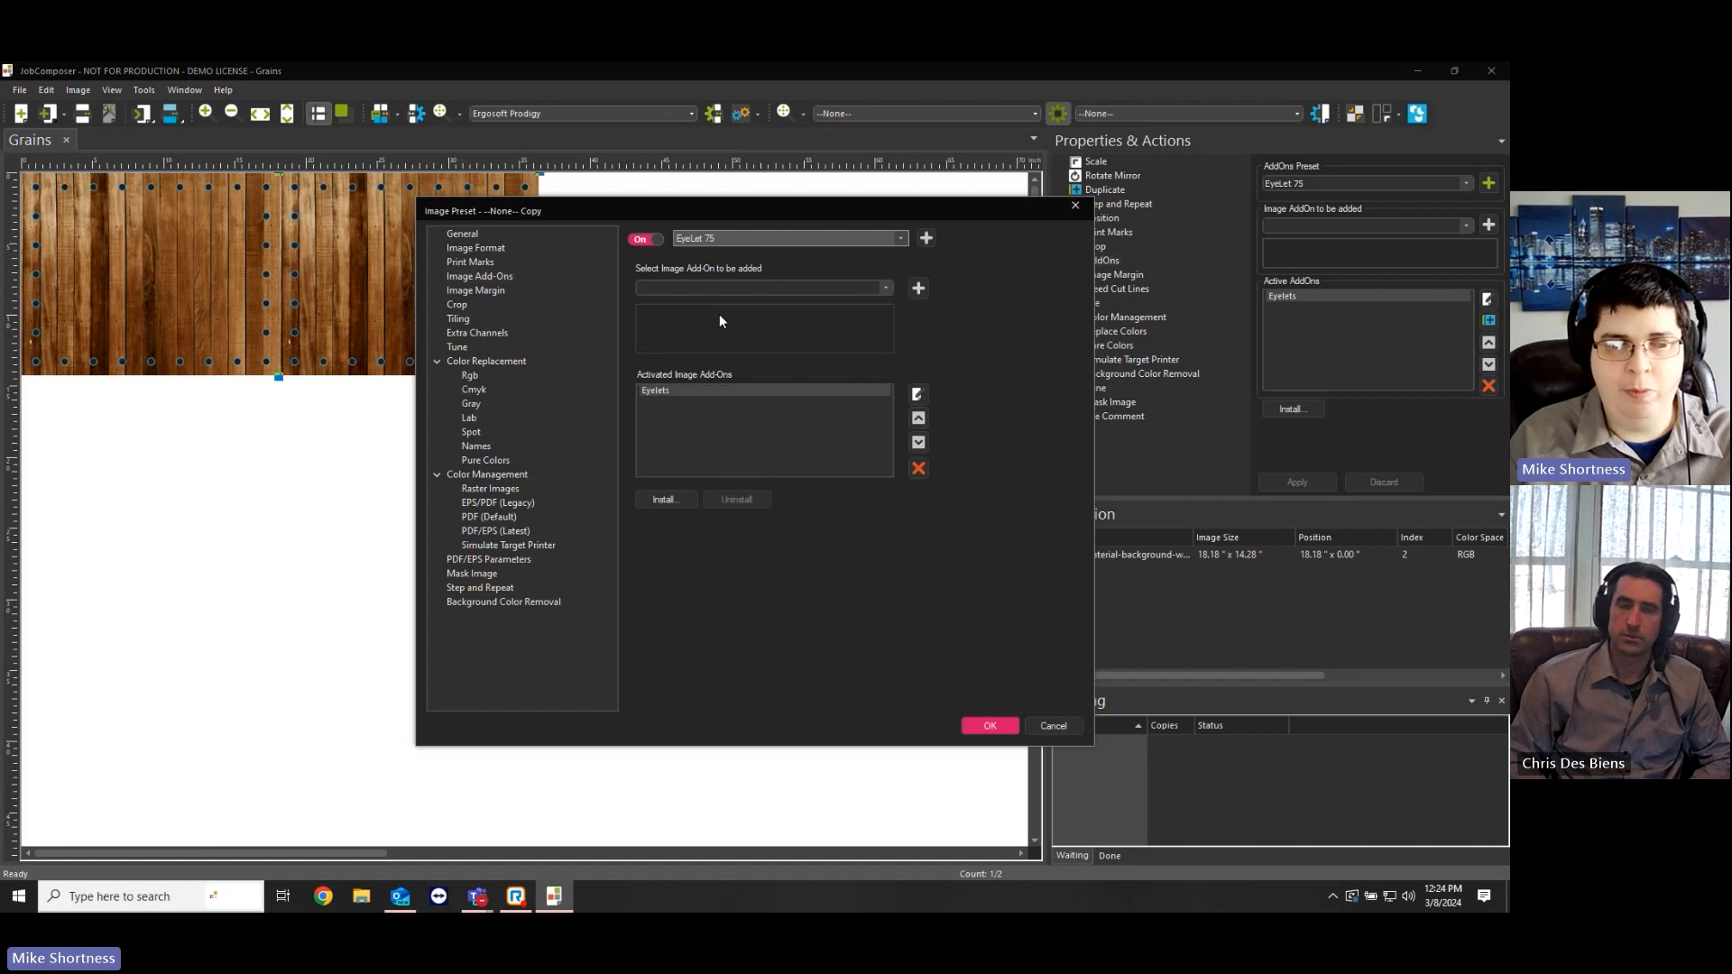
# Save the new image preset under the name "EyeLet 75 Image Preset".
pyautogui.click(987, 726)
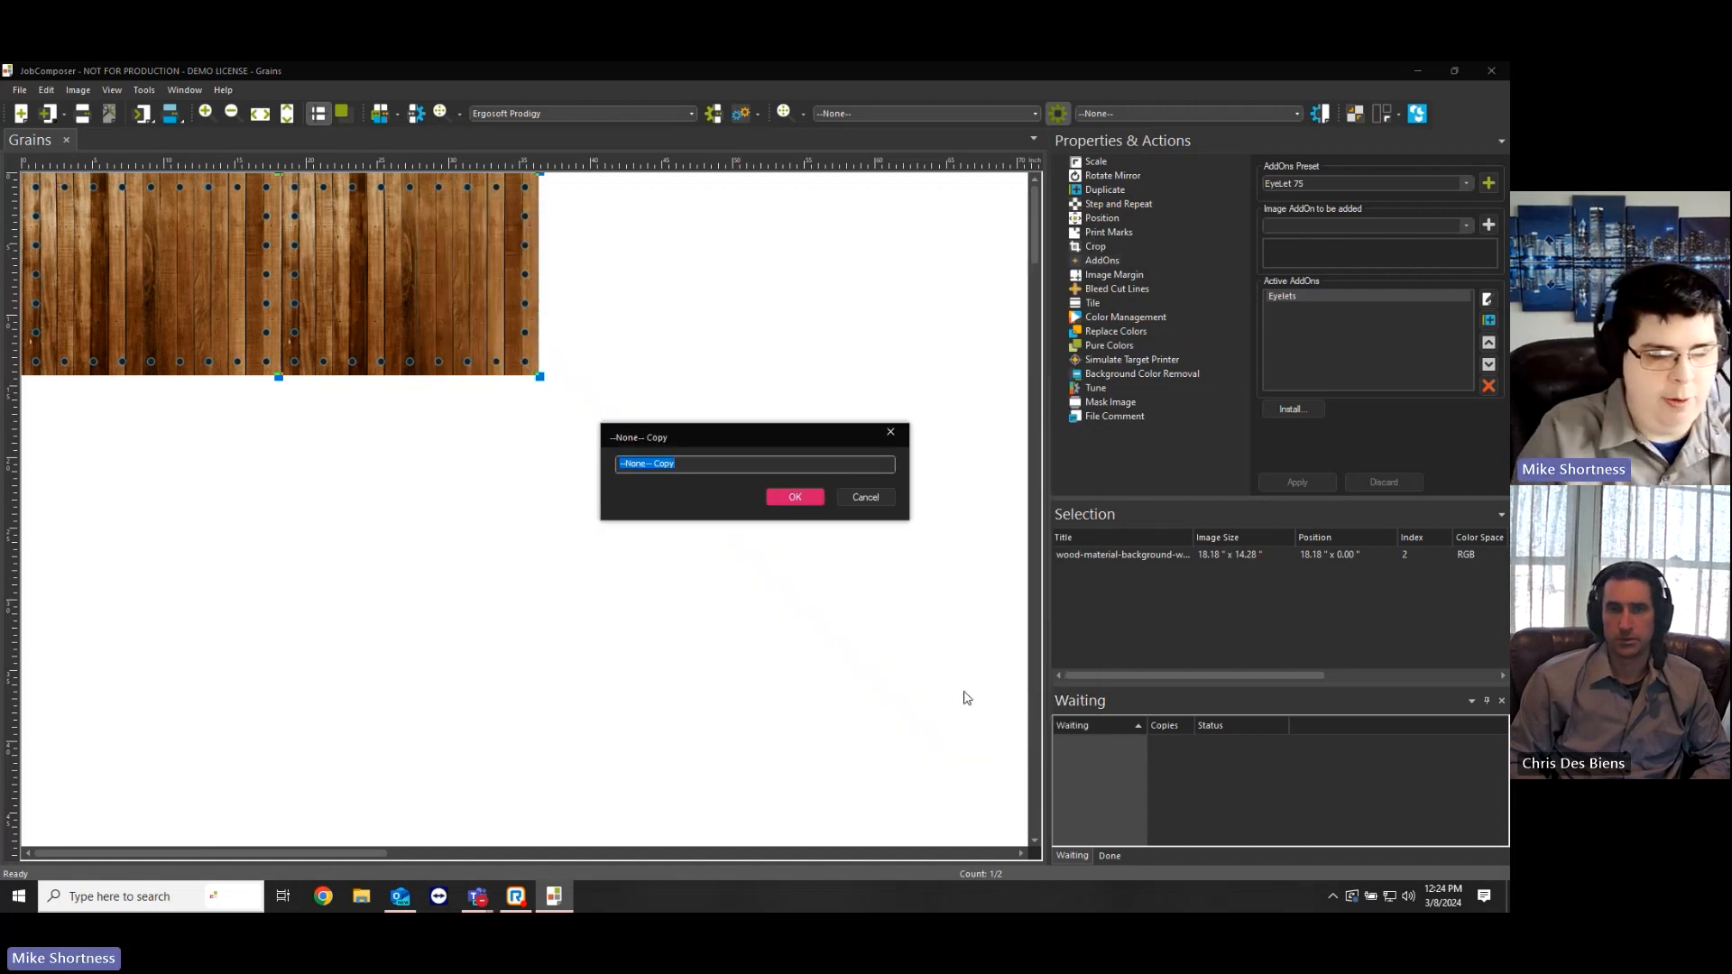
pyautogui.write('Eye')
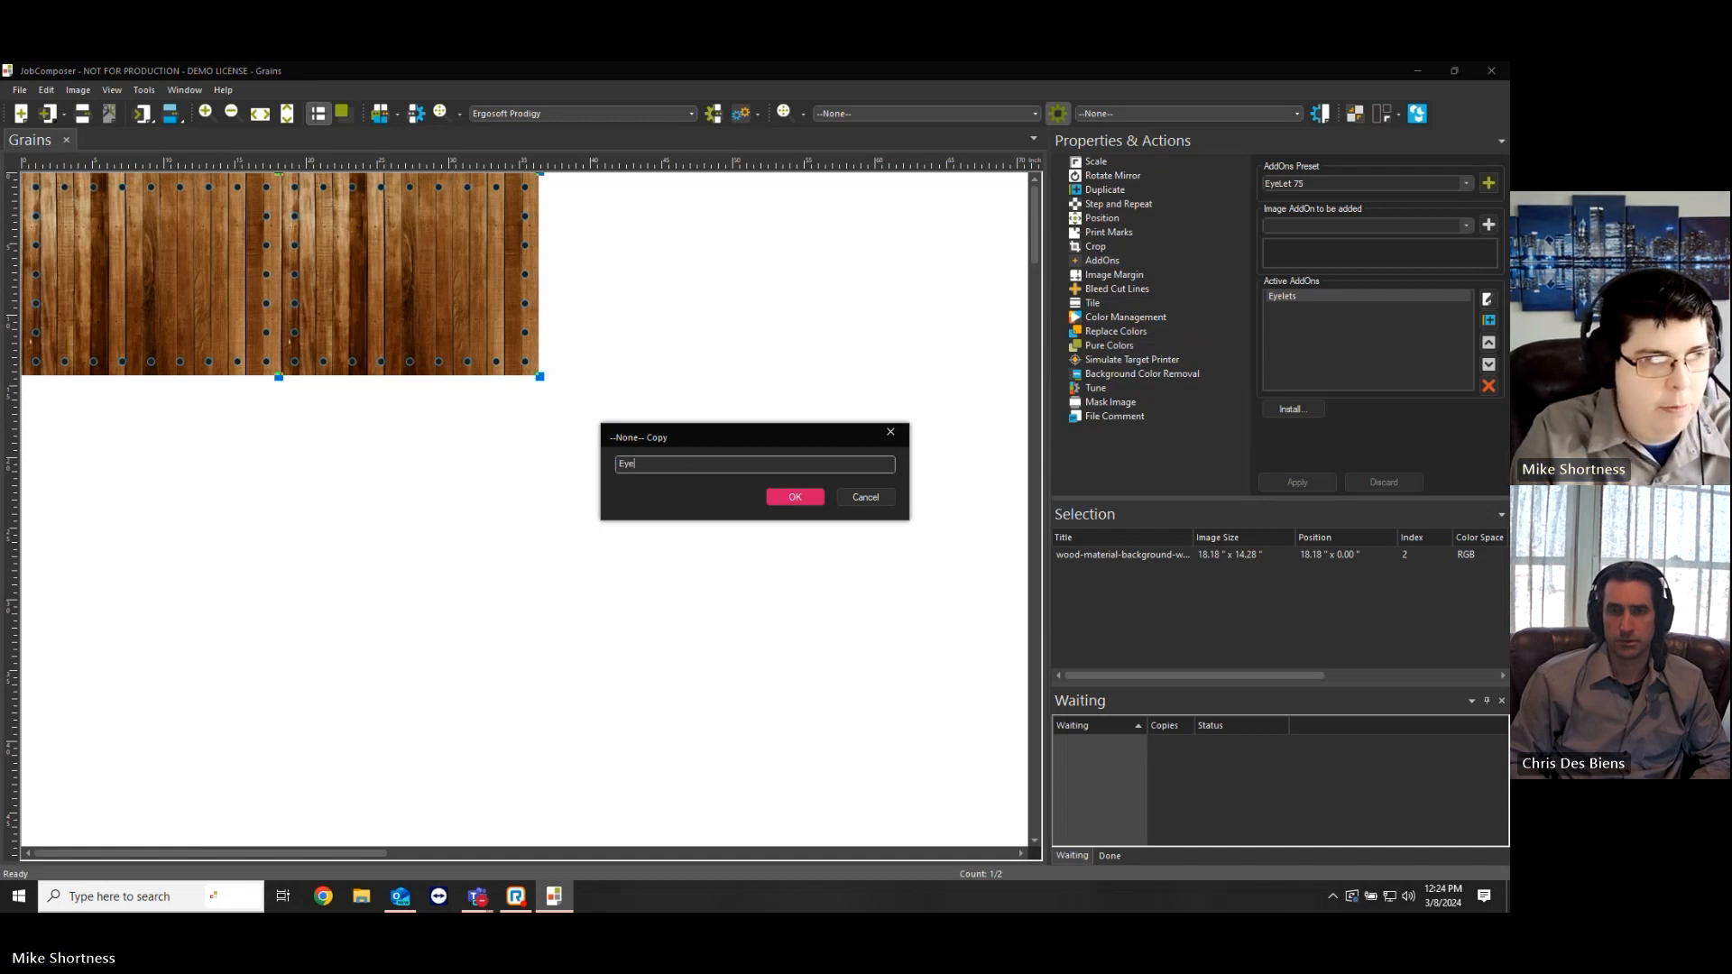
pyautogui.write('Let ')
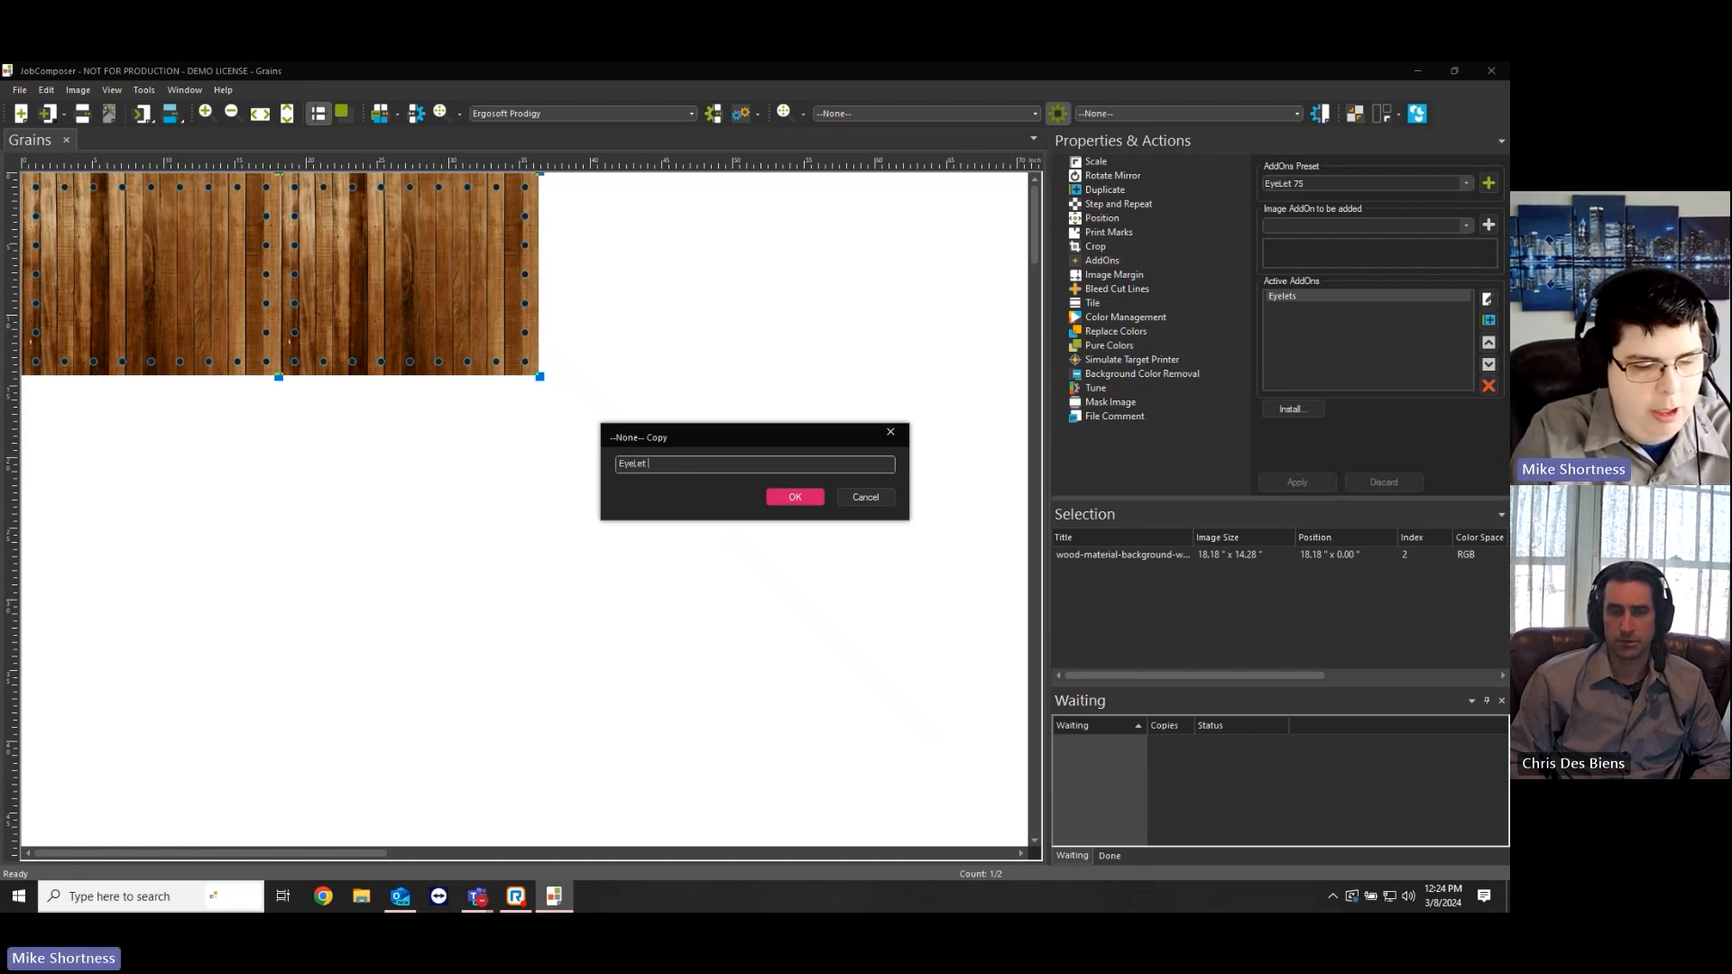
pyautogui.write('75 Image Preset')
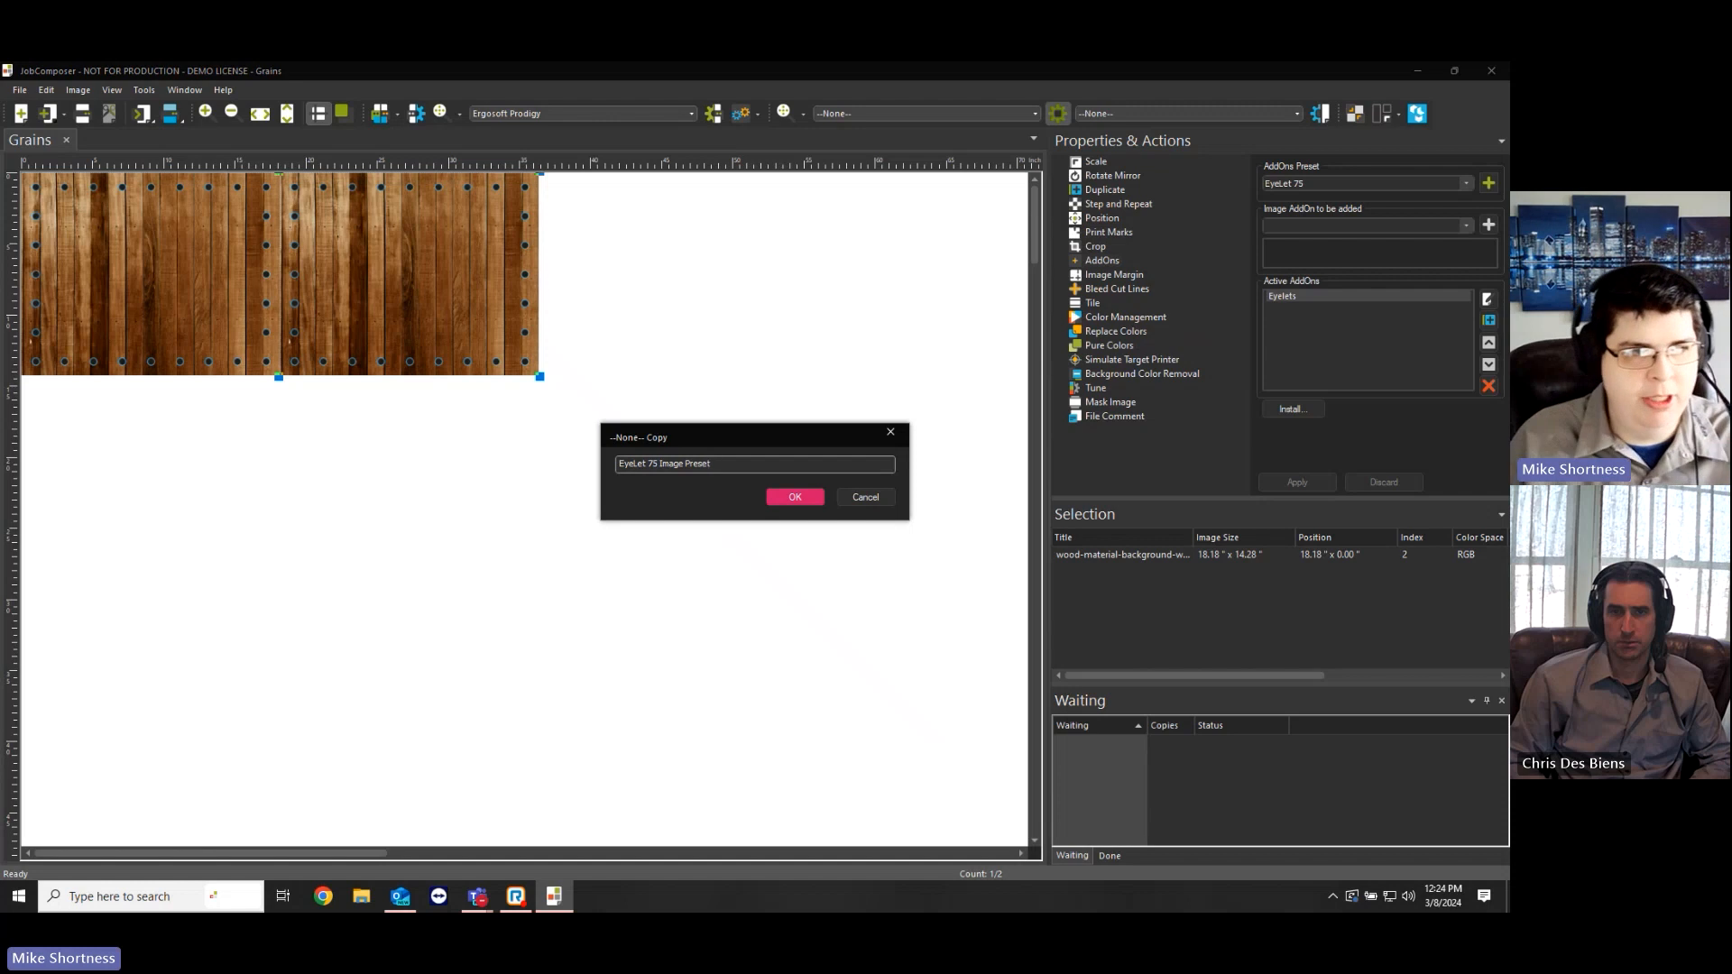
pyautogui.click(794, 498)
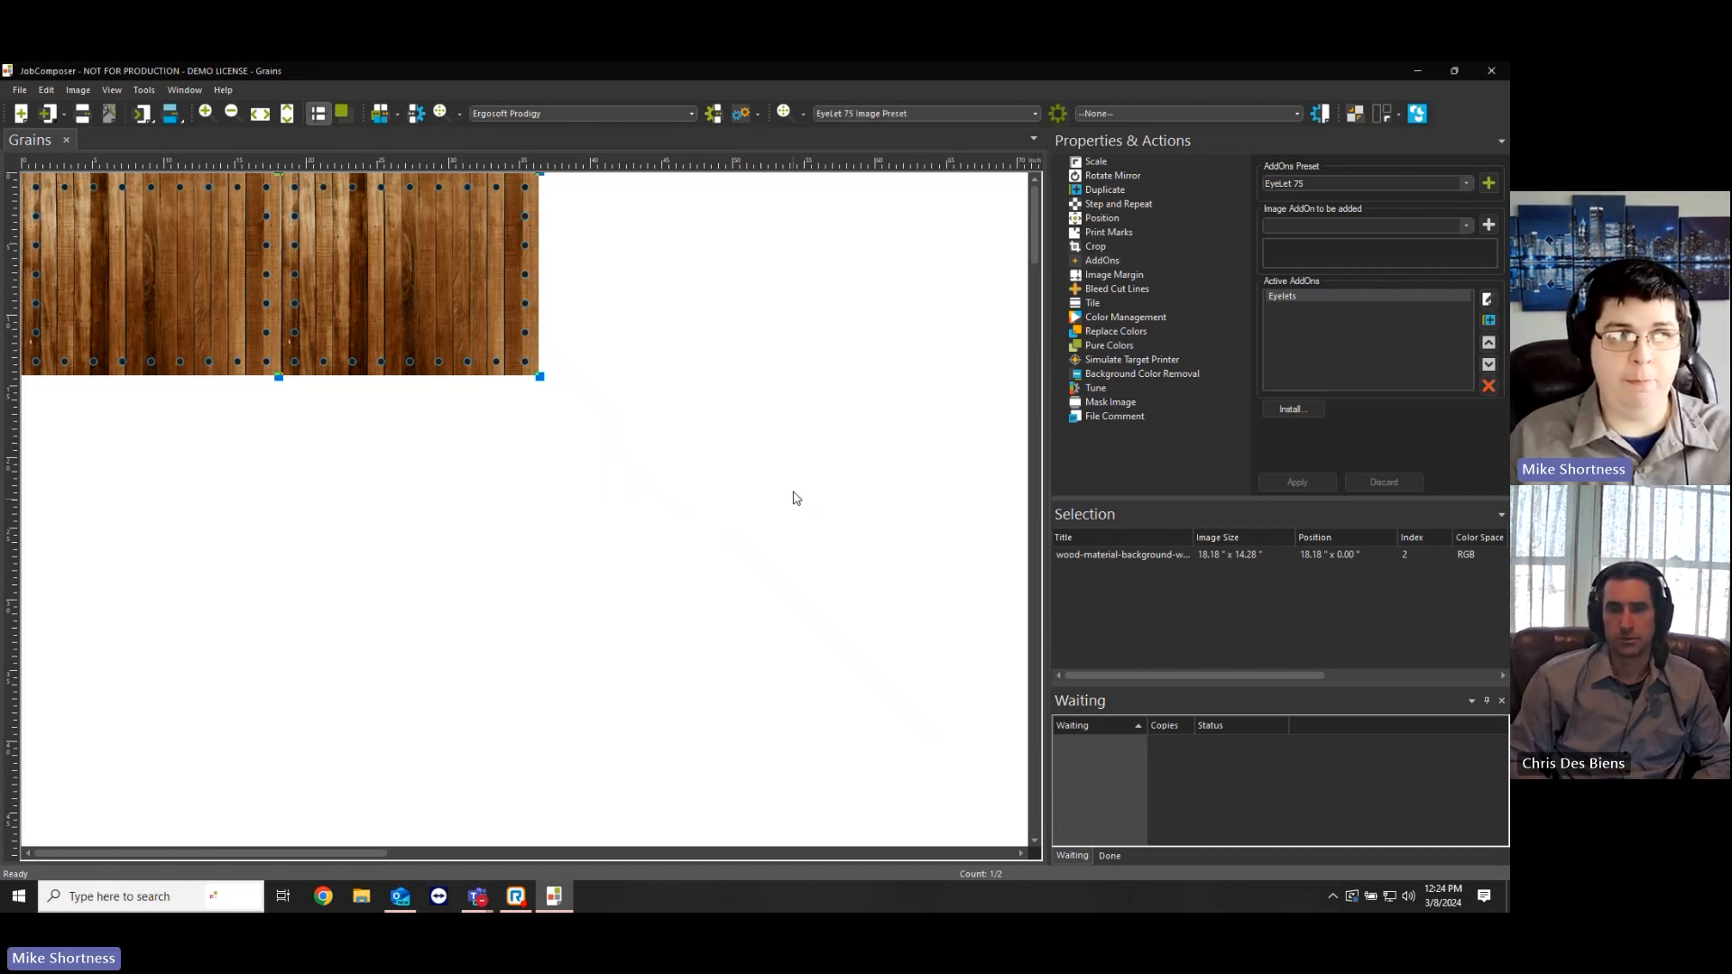
# Import a third copy of the recent wood-material-background image with "EyeLet 75 Image Preset" as the active image preset.
pyautogui.click(949, 114)
pyautogui.click(949, 113)
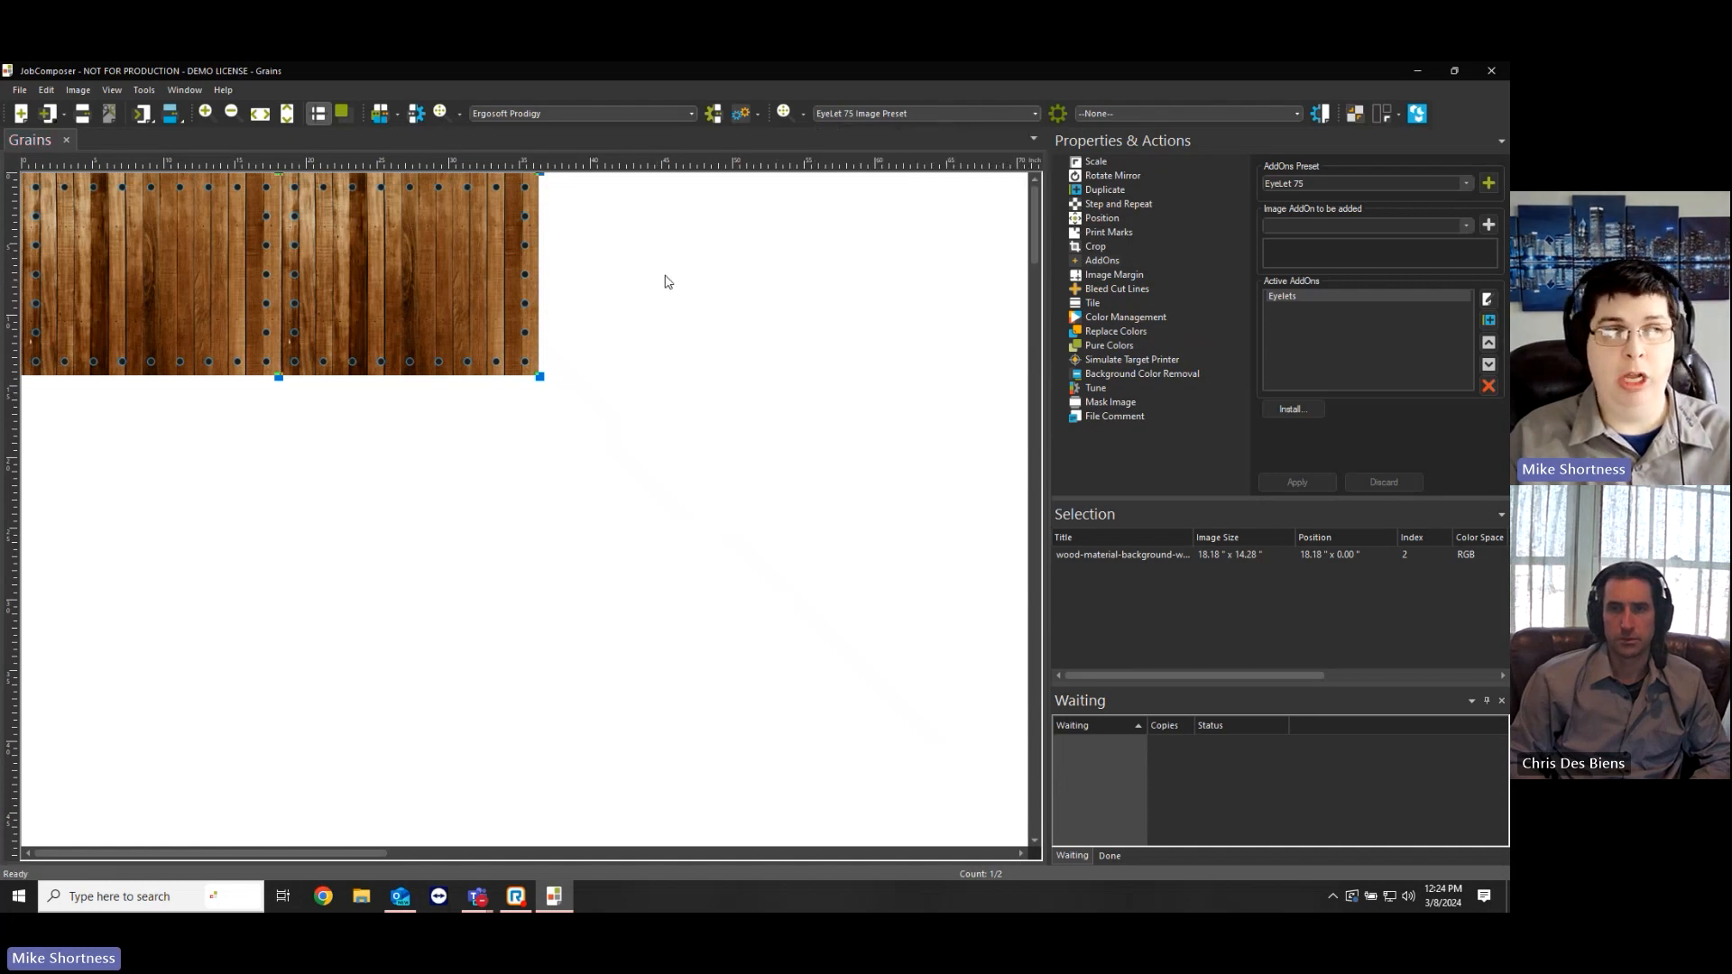
pyautogui.click(666, 281)
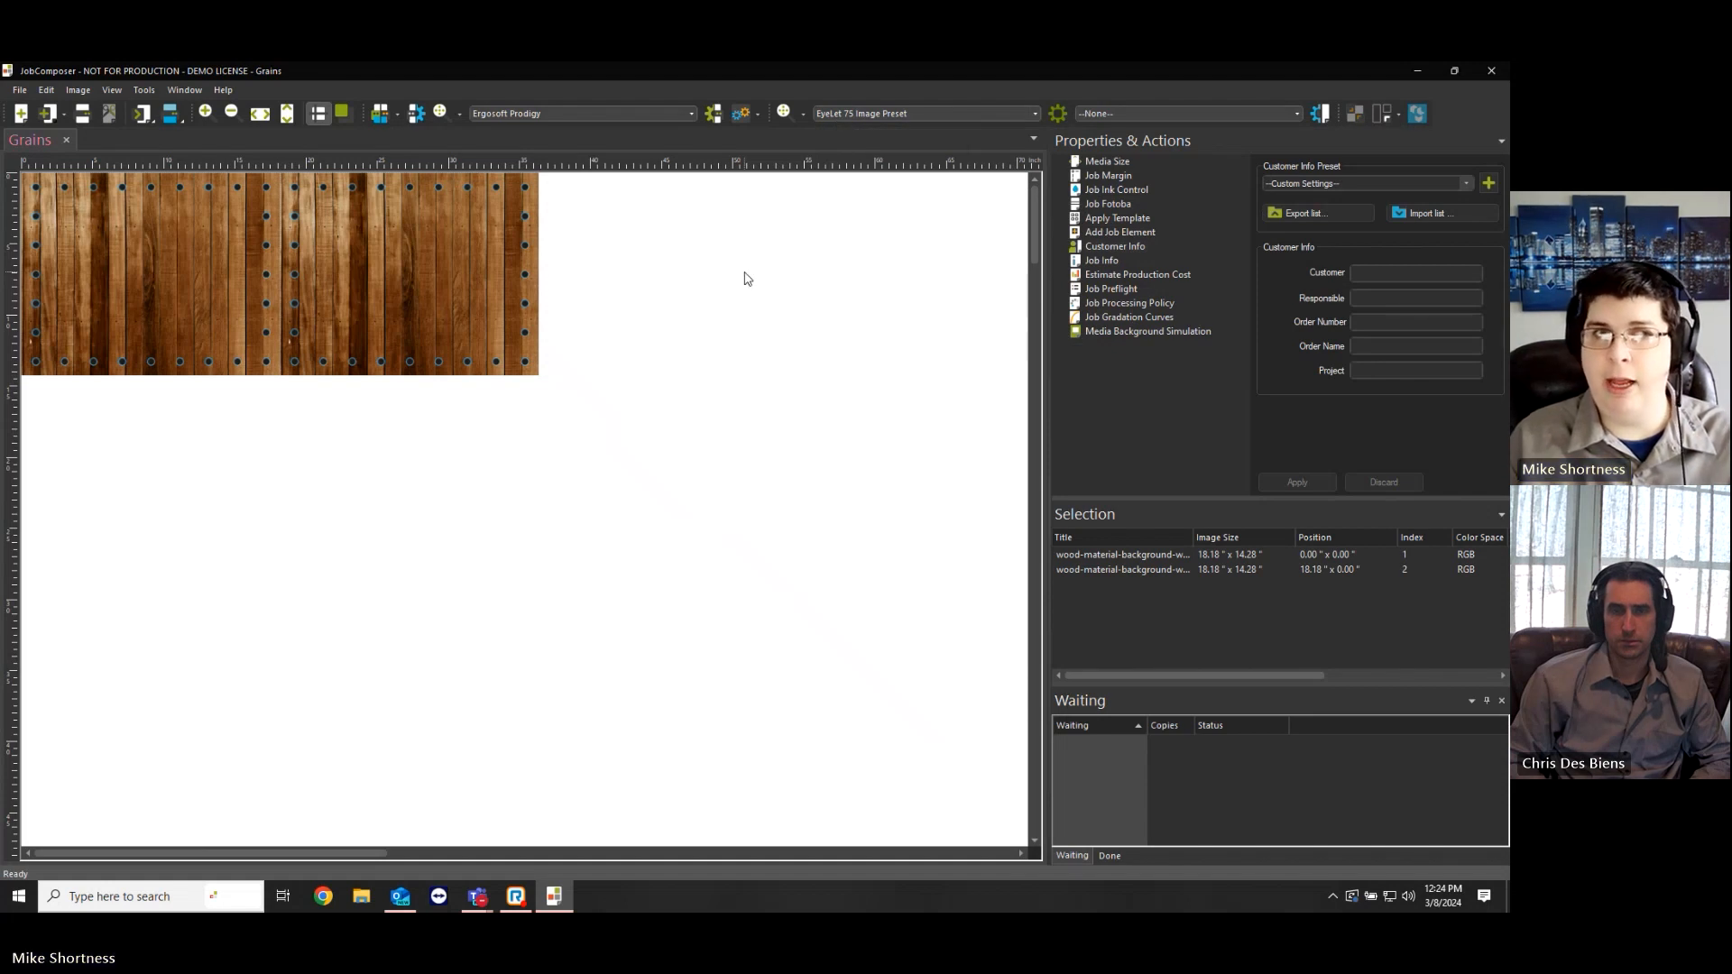
pyautogui.rightClick(675, 265)
pyautogui.click(743, 537)
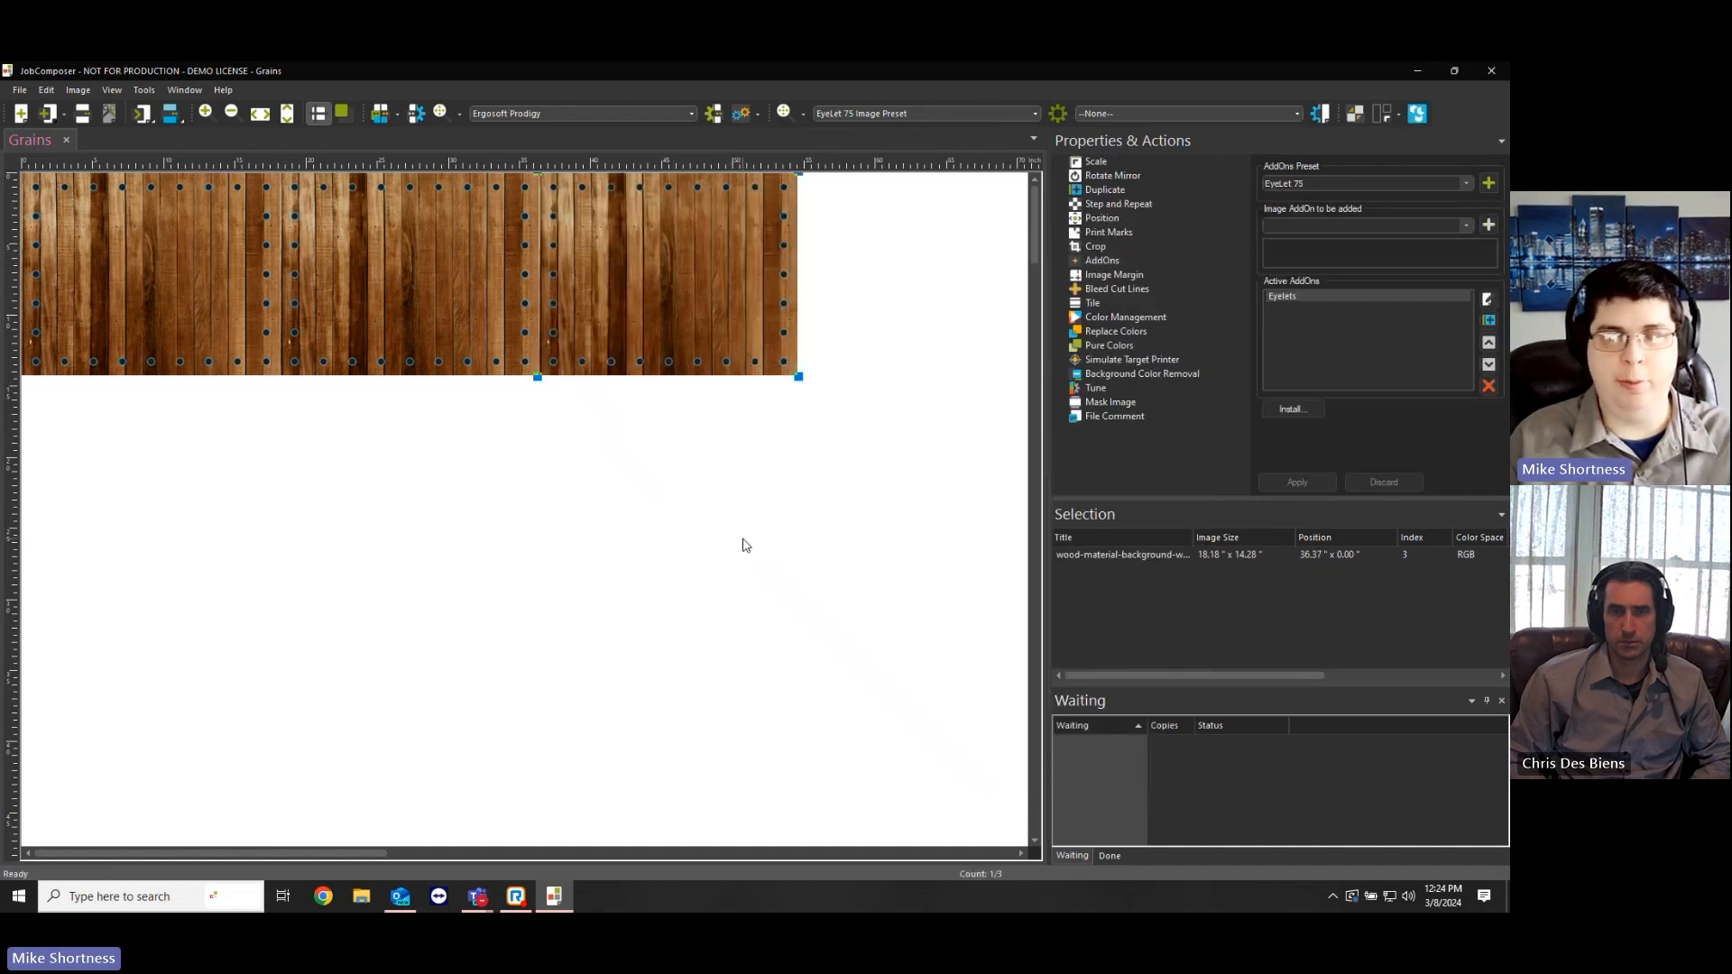
# Import the recent happy-curly-haired woman image and place it directly below the wood images, starting at the job's left edge.
pyautogui.click(596, 540)
pyautogui.rightClick(507, 541)
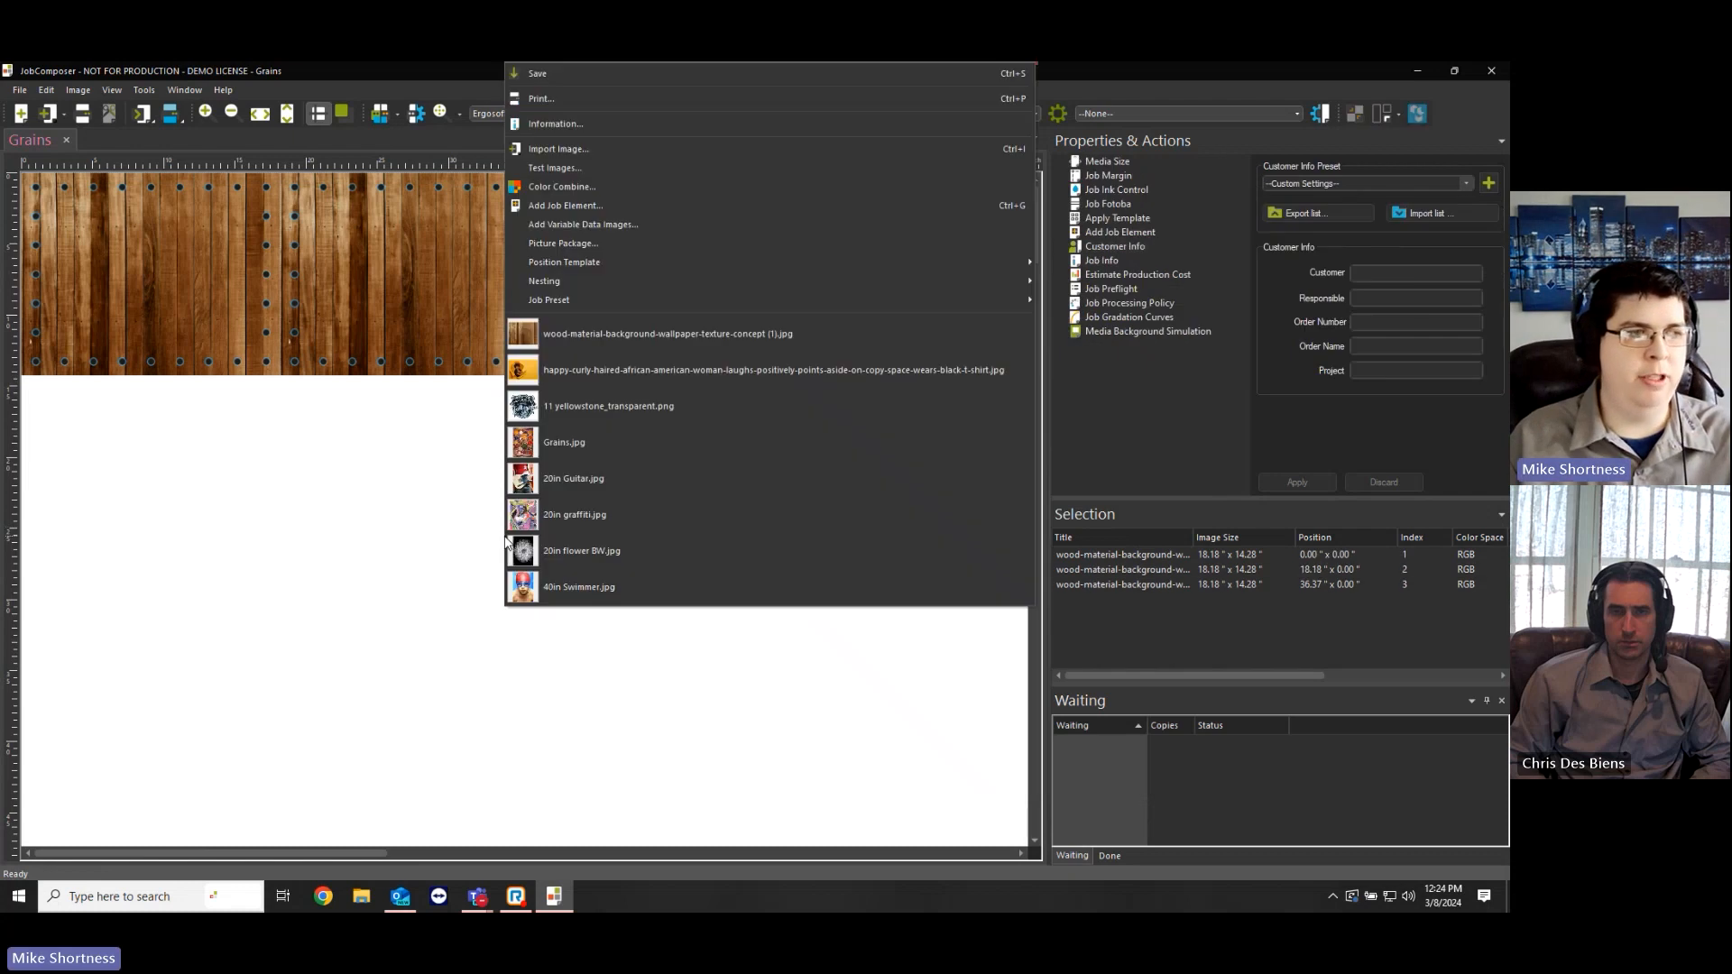
pyautogui.click(556, 370)
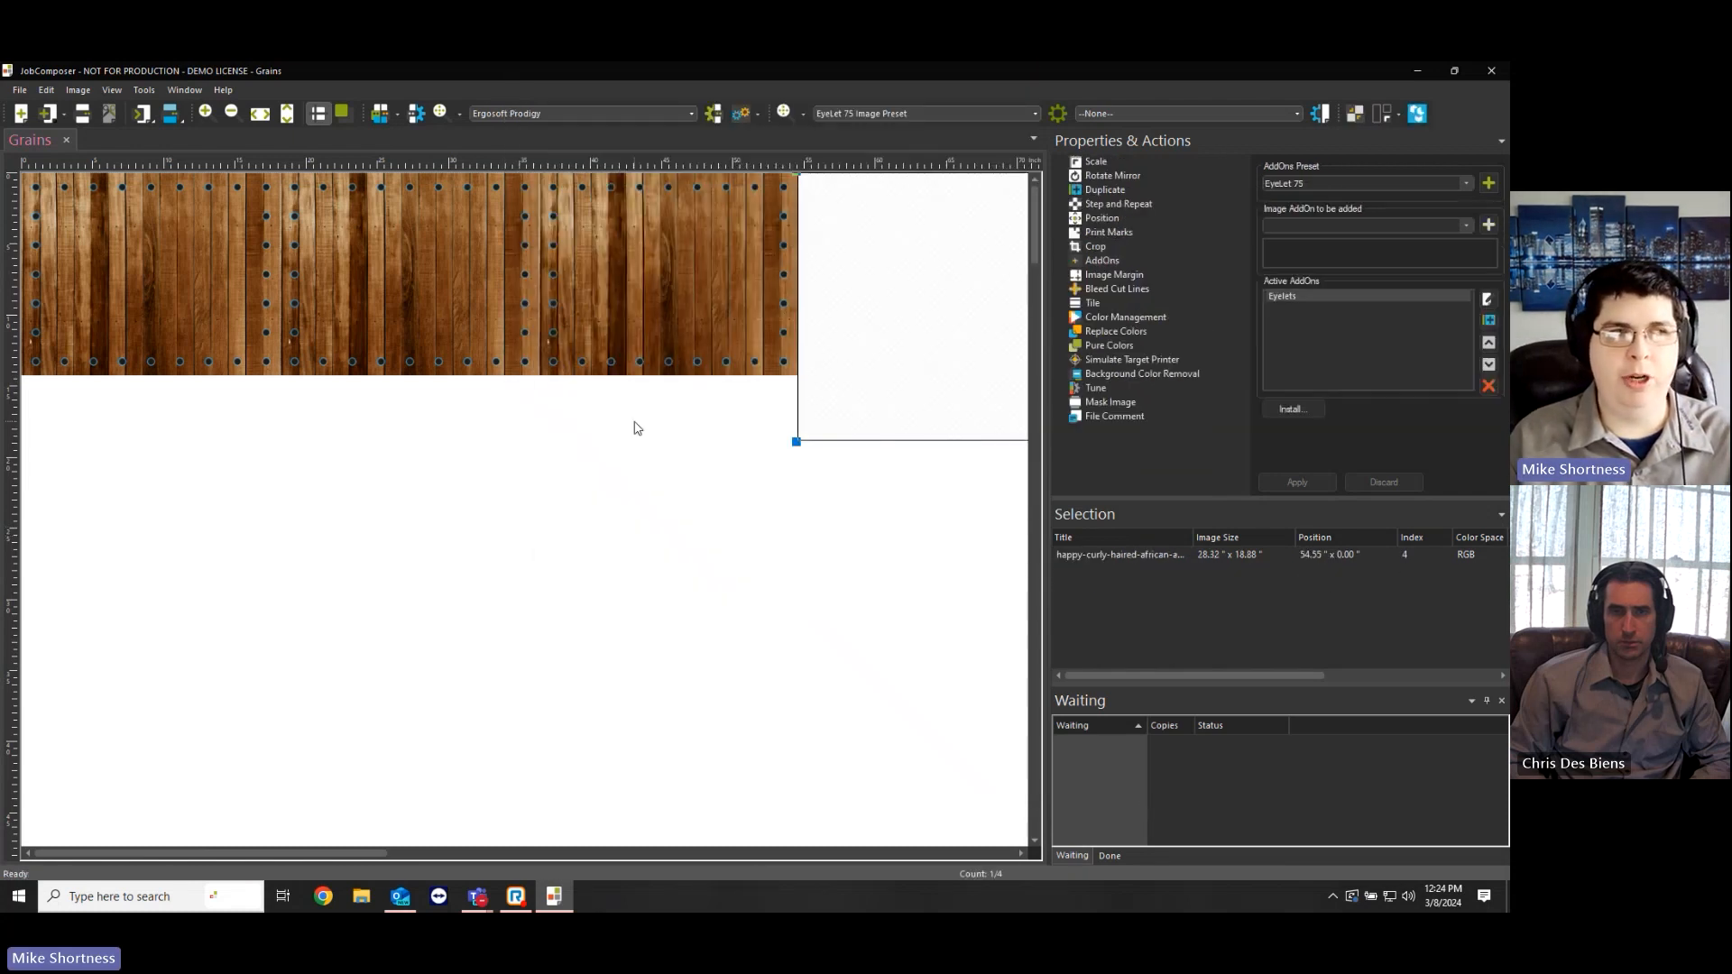
pyautogui.moveTo(875, 351); pyautogui.dragTo(135, 479)
pyautogui.click(583, 502)
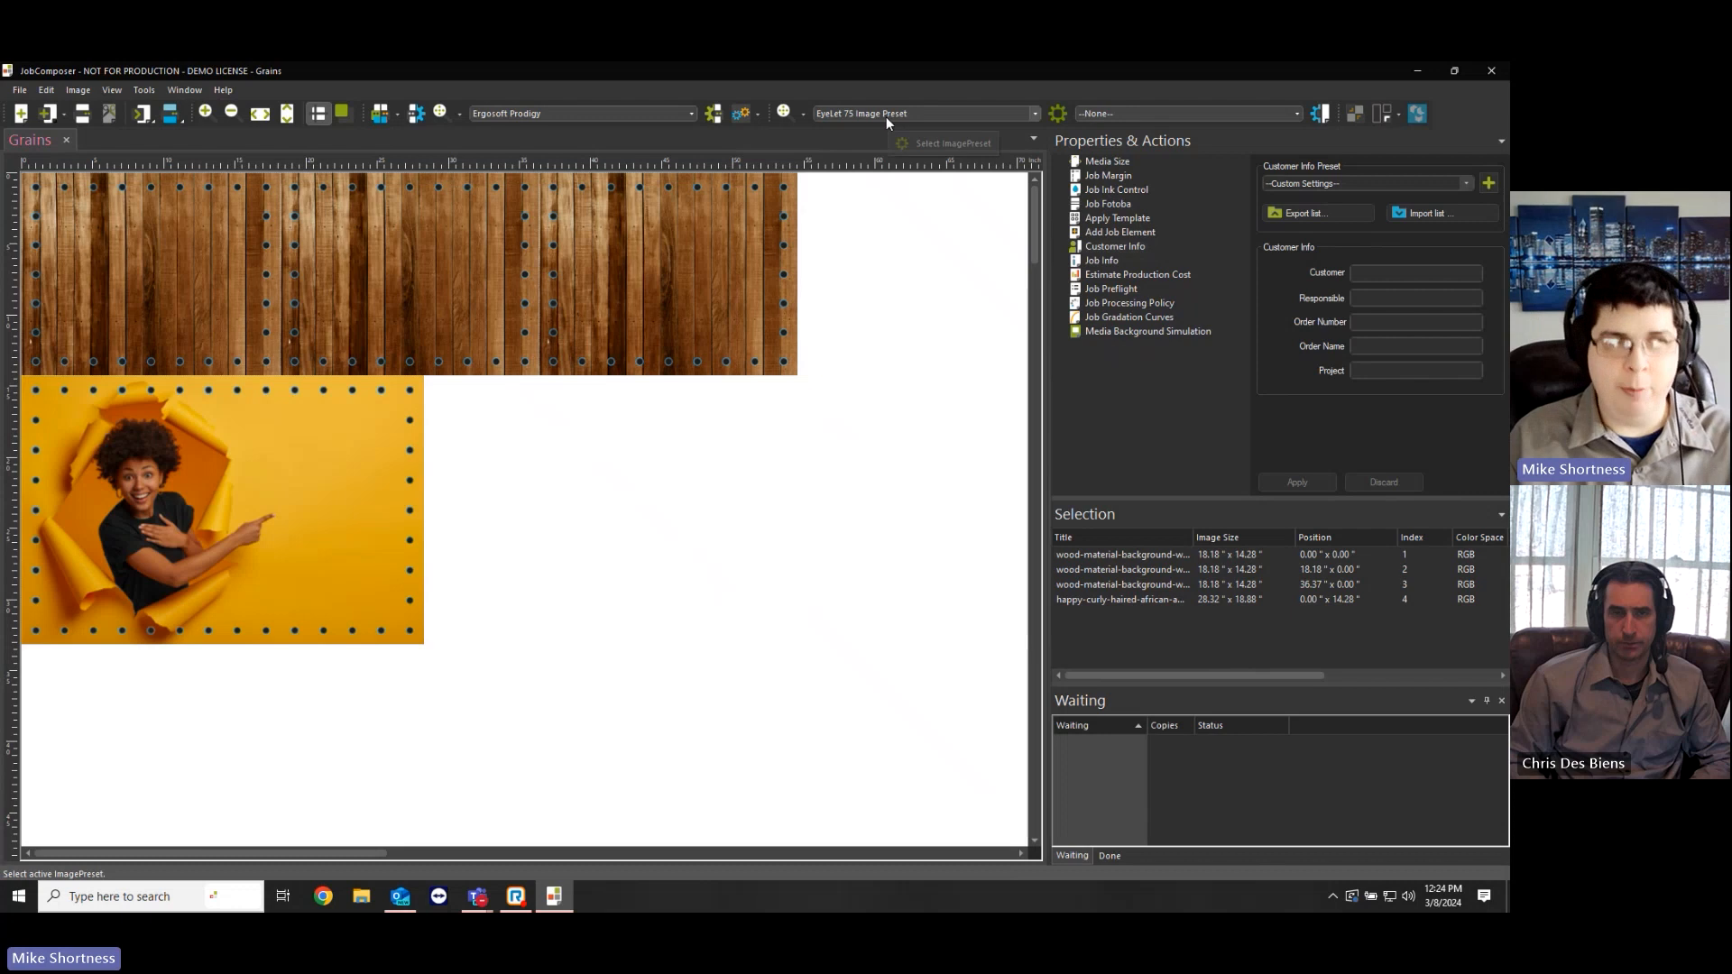
# Open the Preset Manager and select the "EyeLet 75" preset for Image AddOns.
pyautogui.click(912, 116)
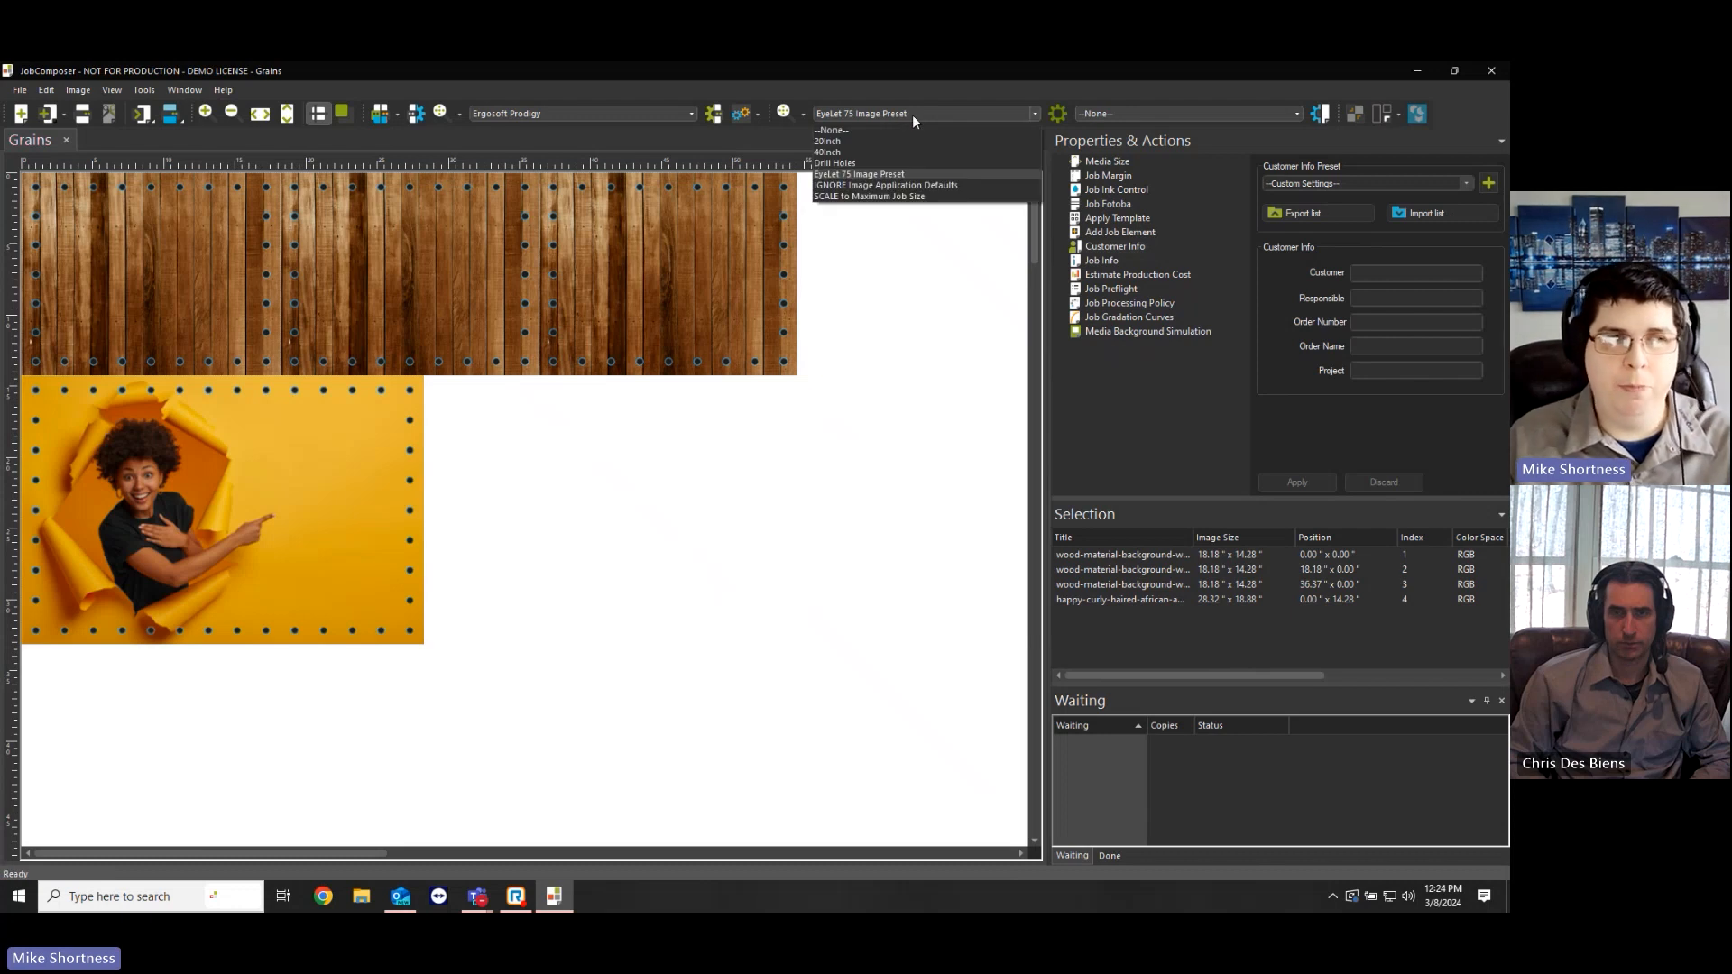
pyautogui.click(1037, 112)
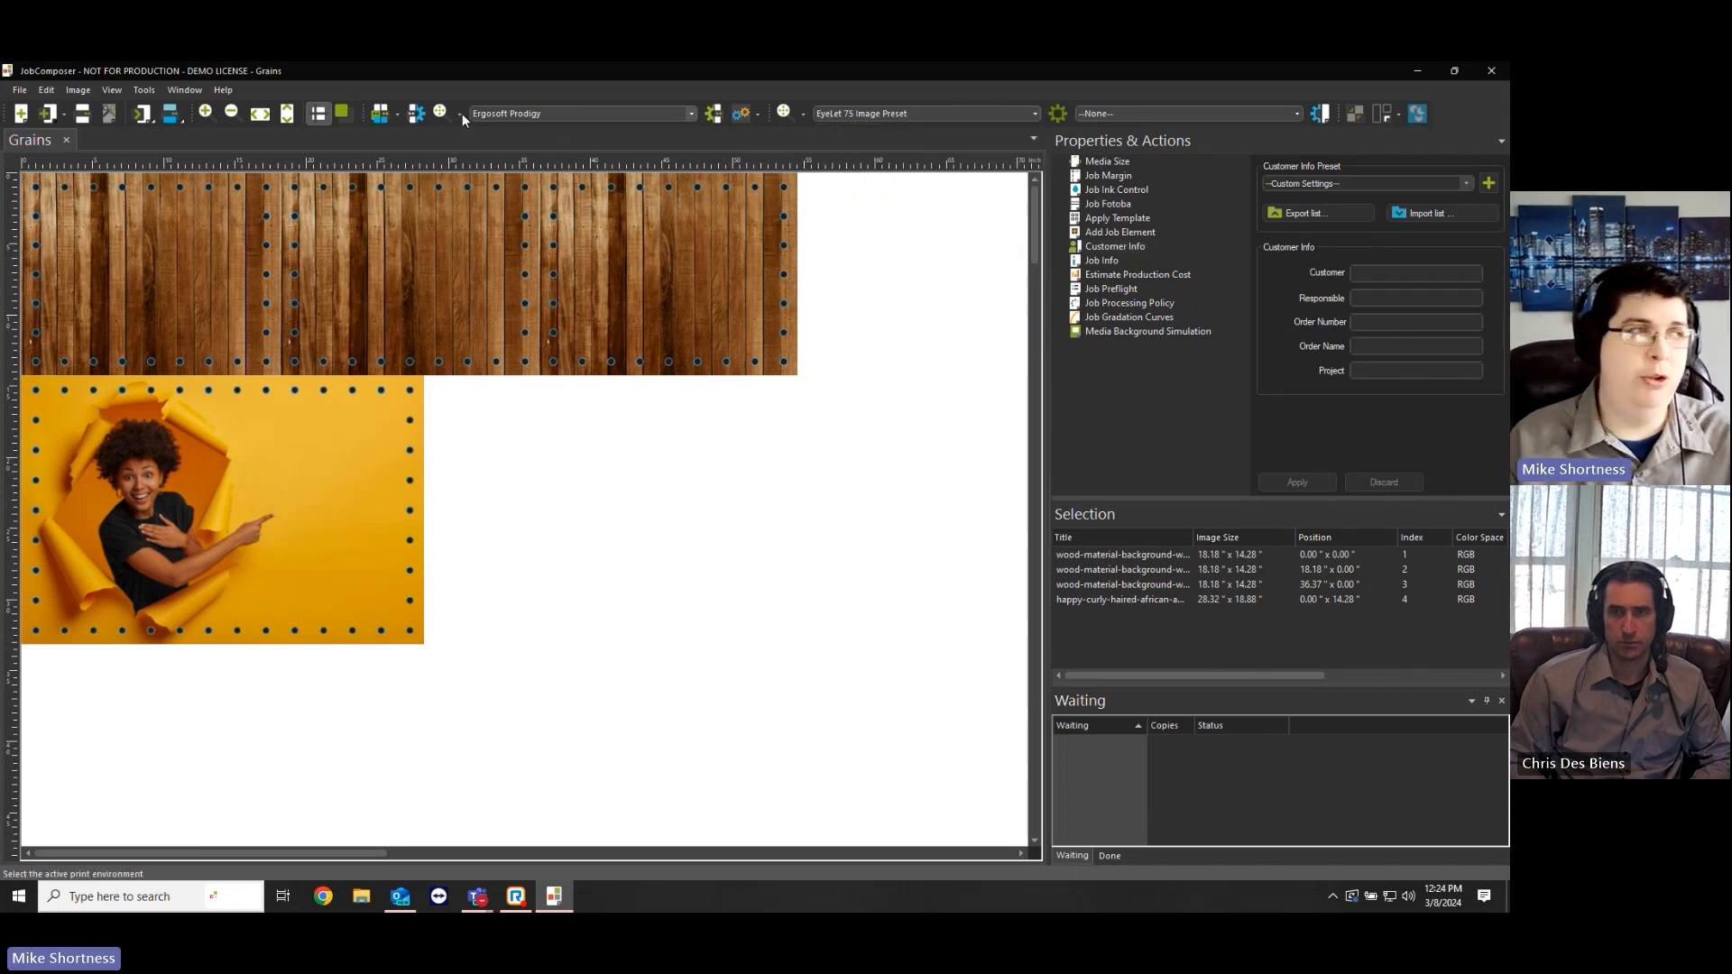
pyautogui.click(145, 90)
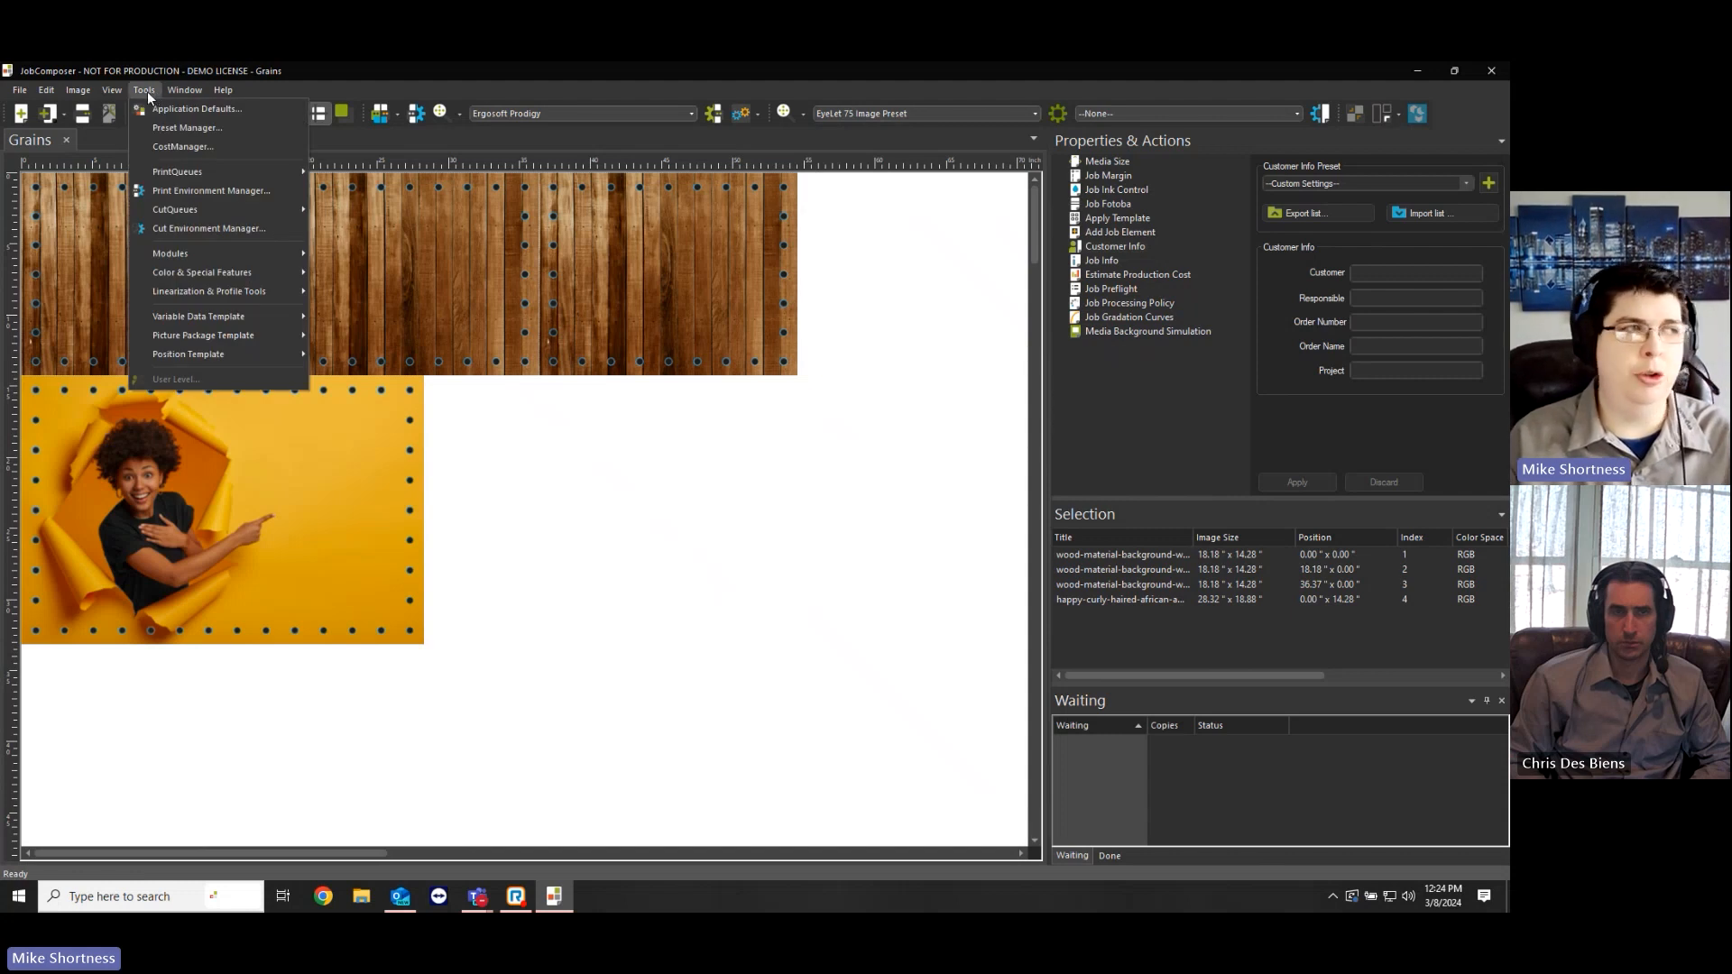
pyautogui.click(184, 129)
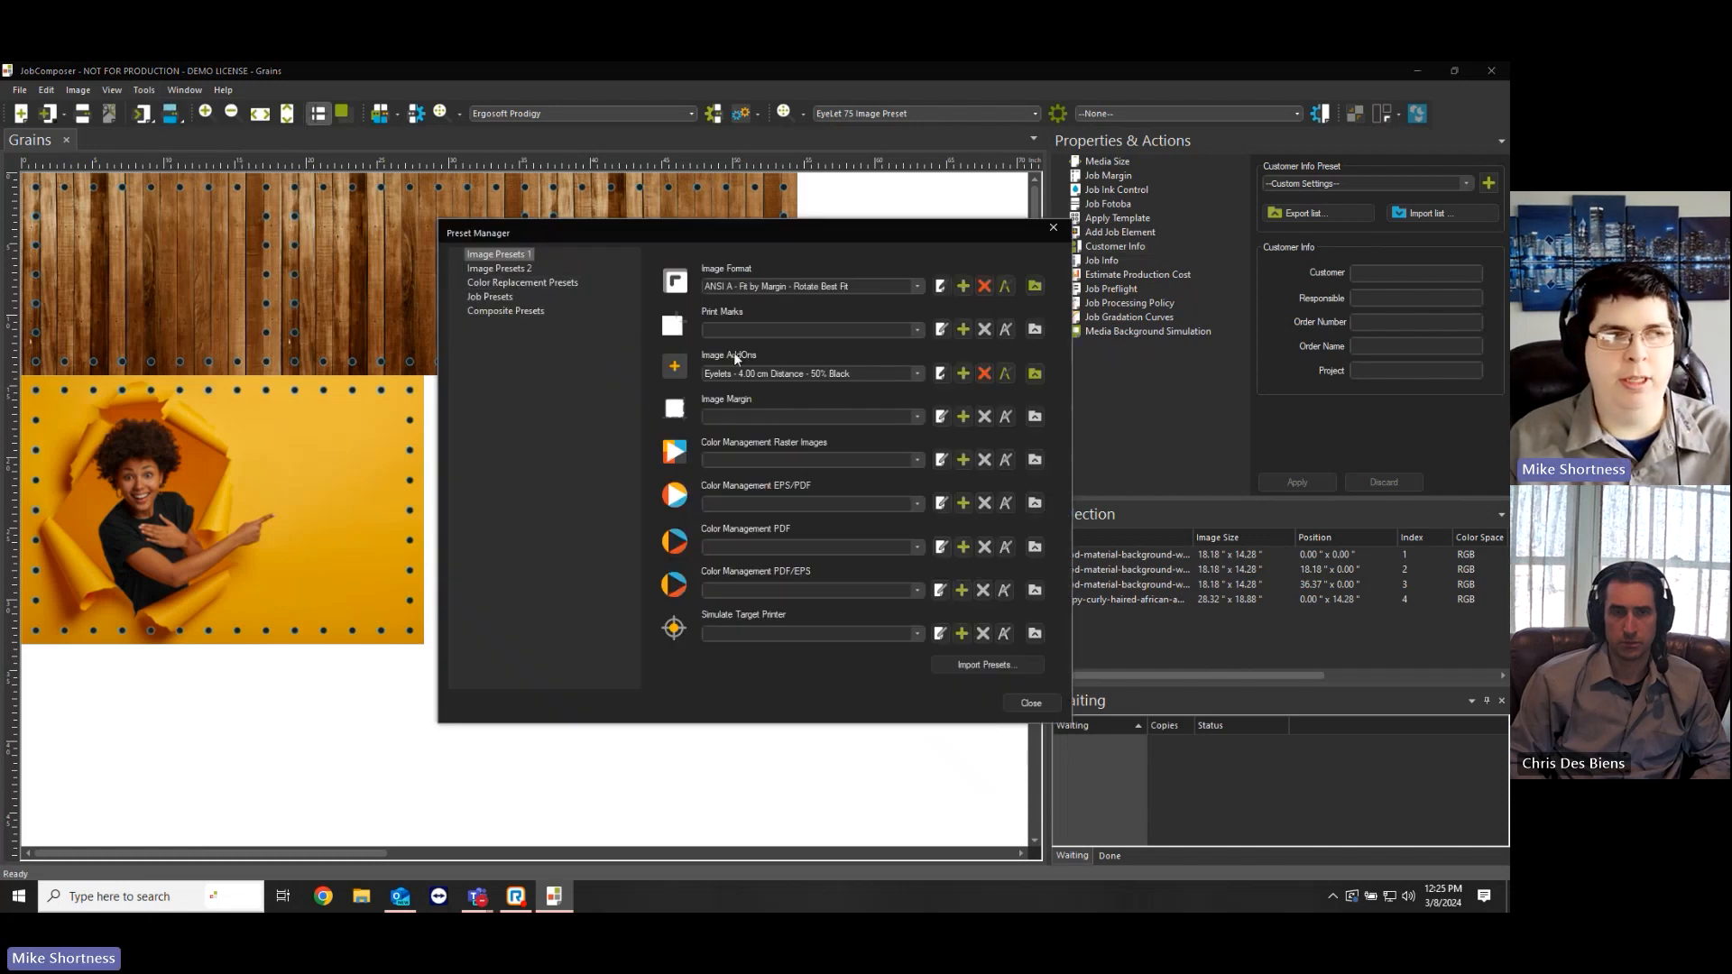
pyautogui.click(777, 376)
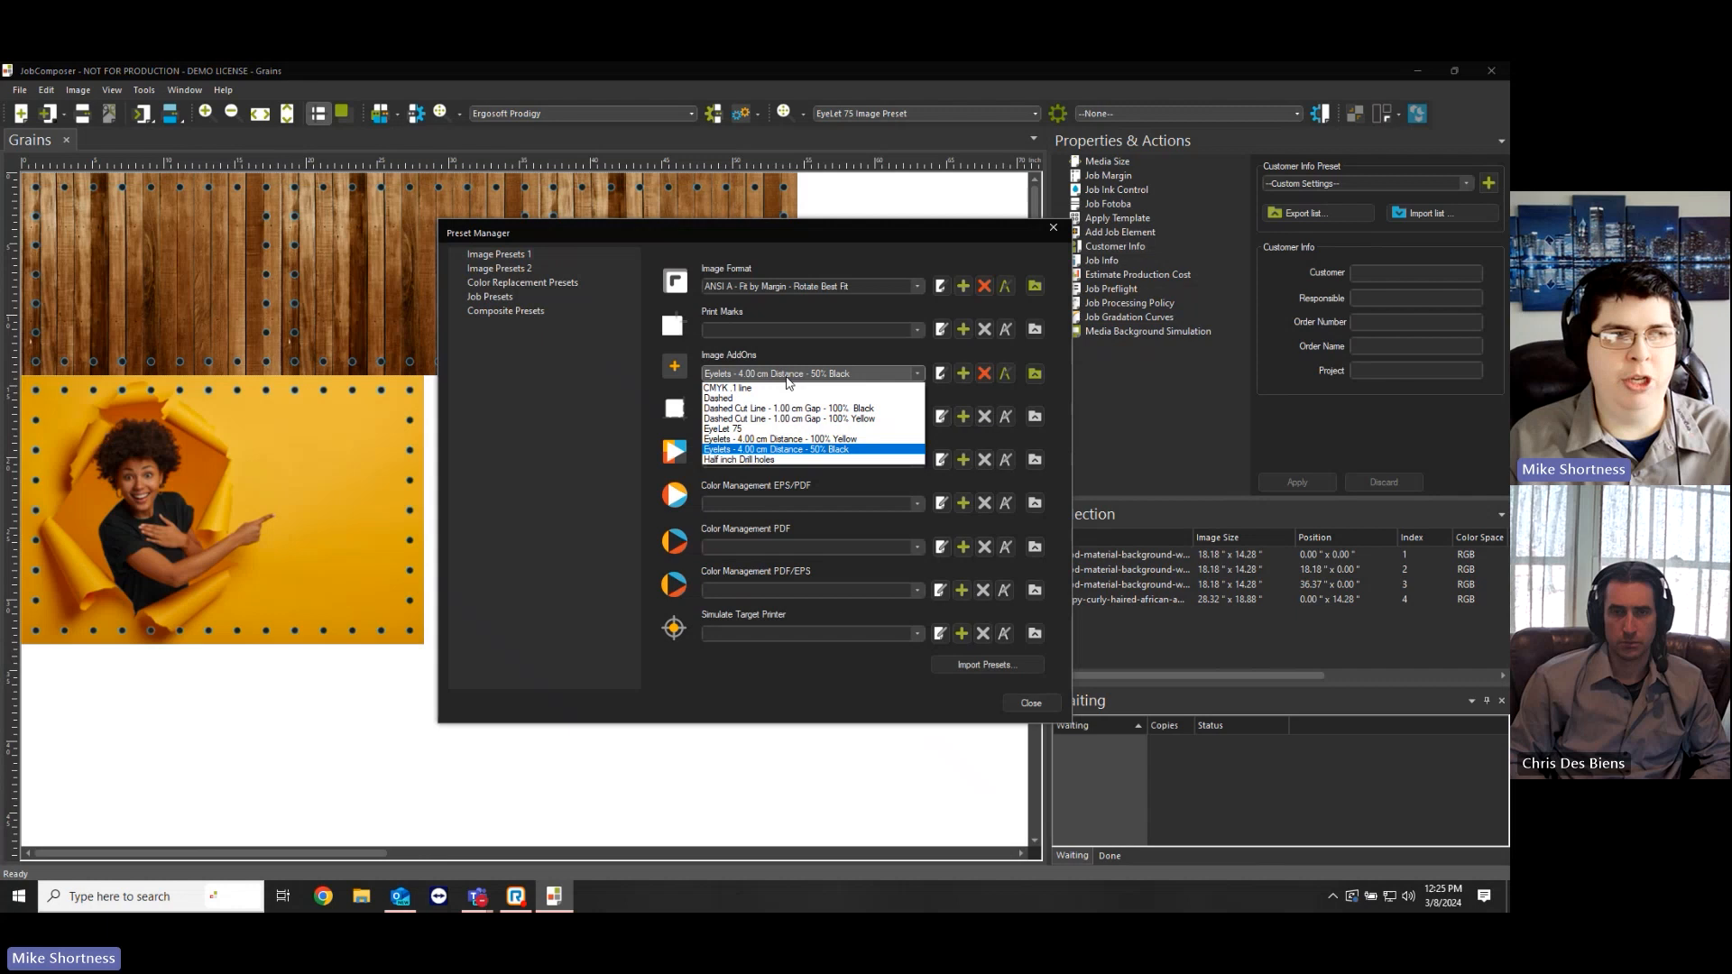
pyautogui.click(764, 429)
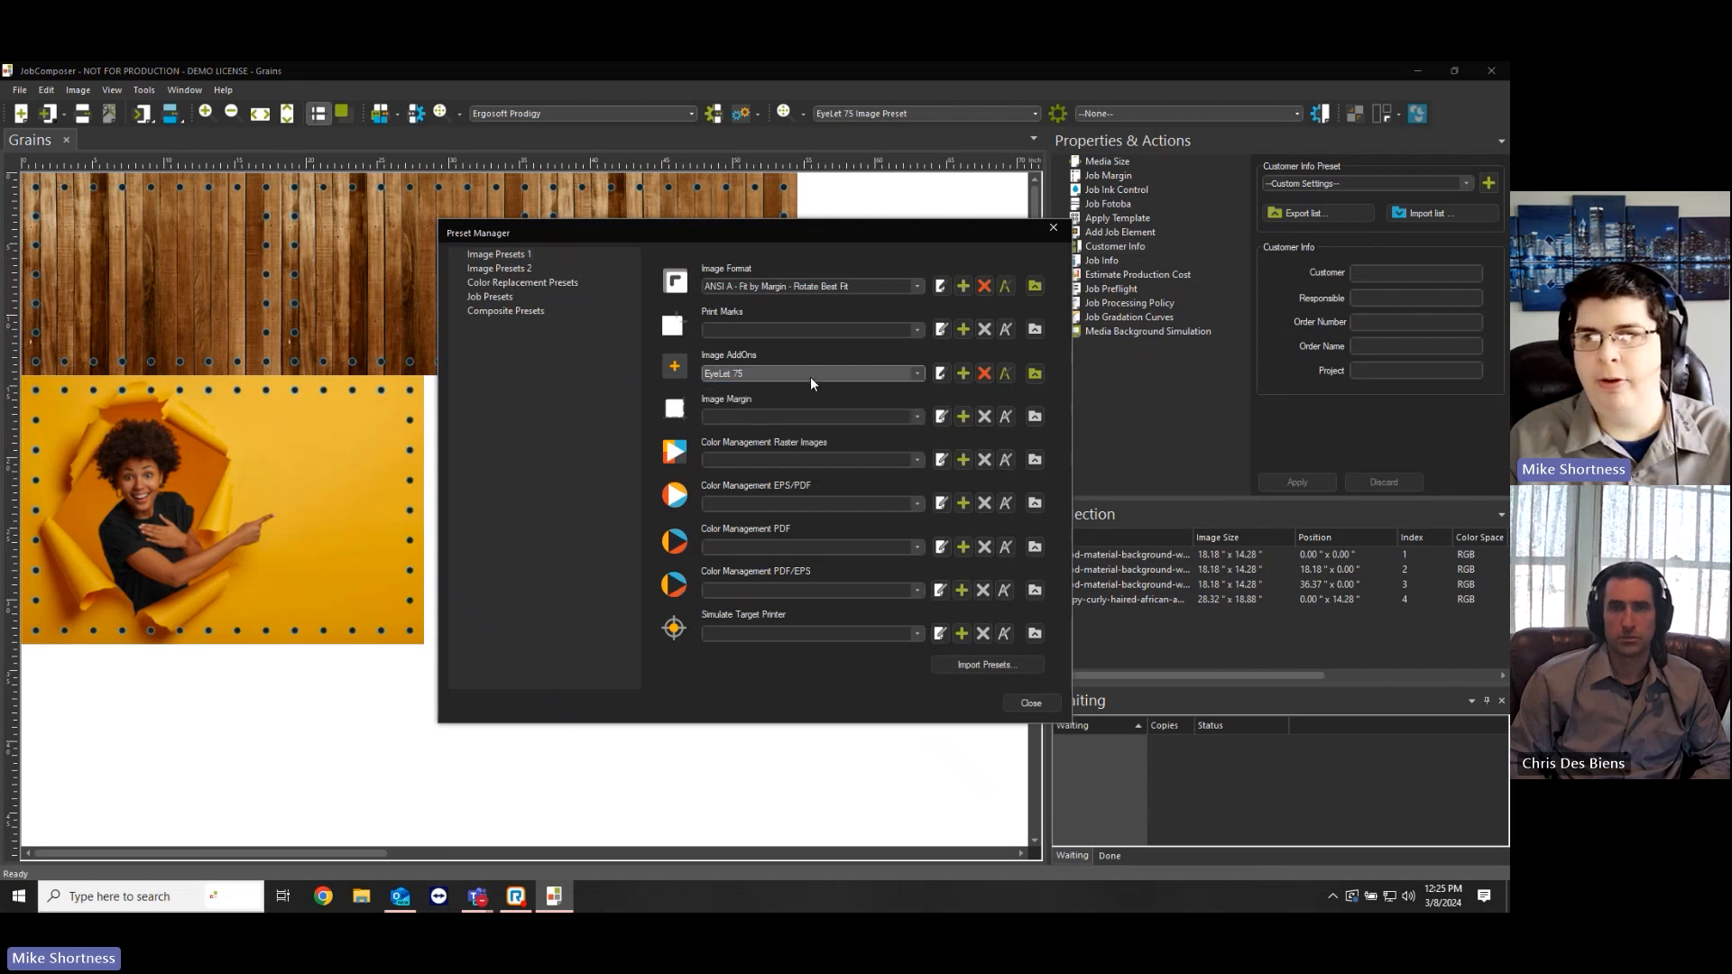